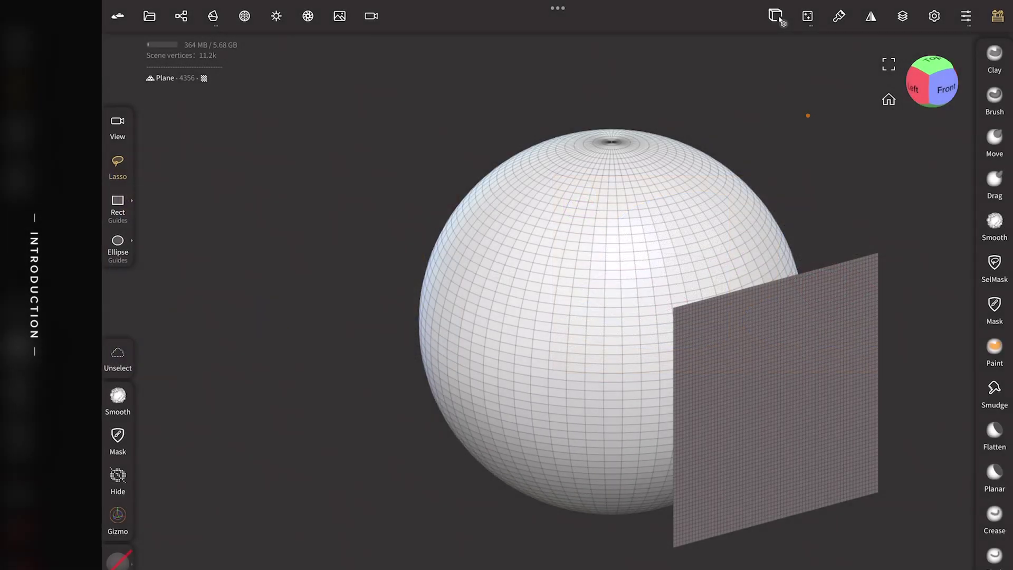
- Enable Ray bias in the Topology Misc reproject-to-vertex settings
click(846, 281)
click(213, 16)
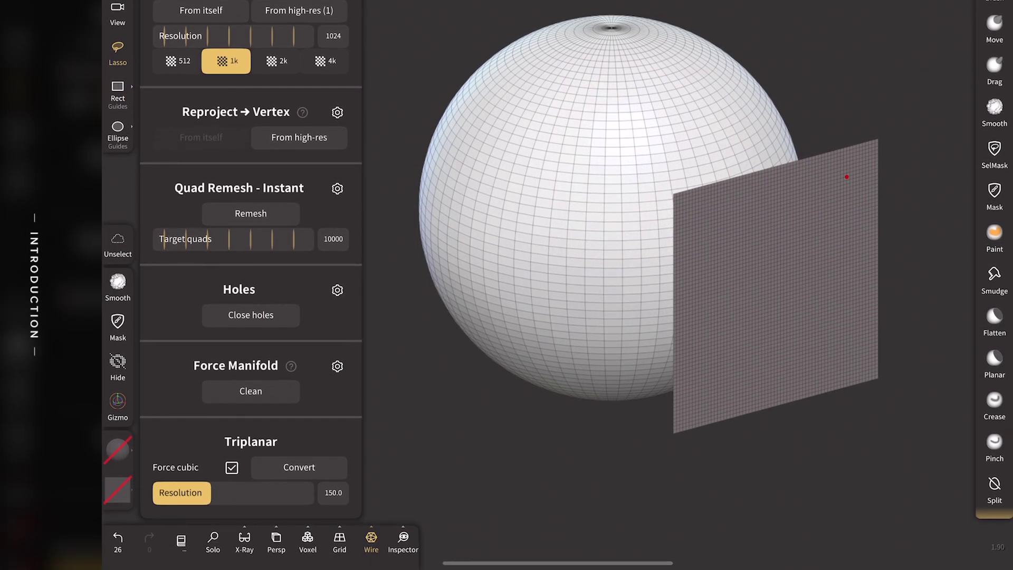
click(338, 112)
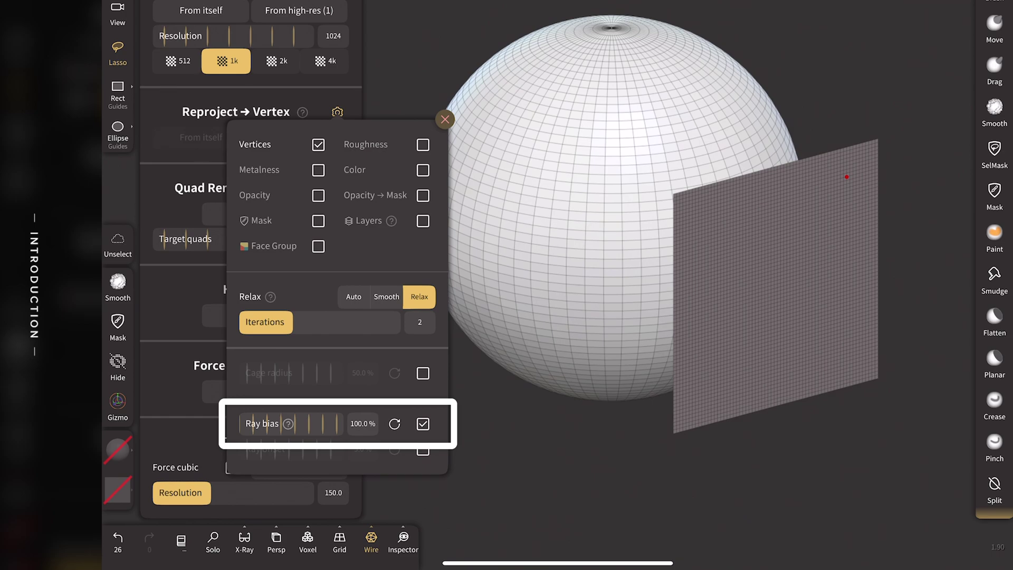
click(337, 112)
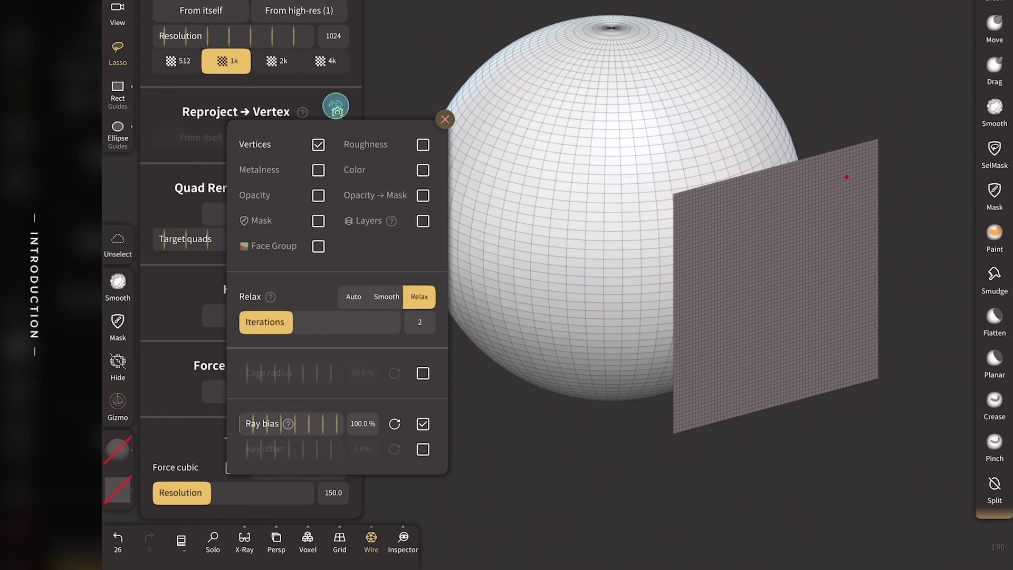
- Reproject the sphere from the high-res plane and nudge the result with the Gizmo
click(270, 136)
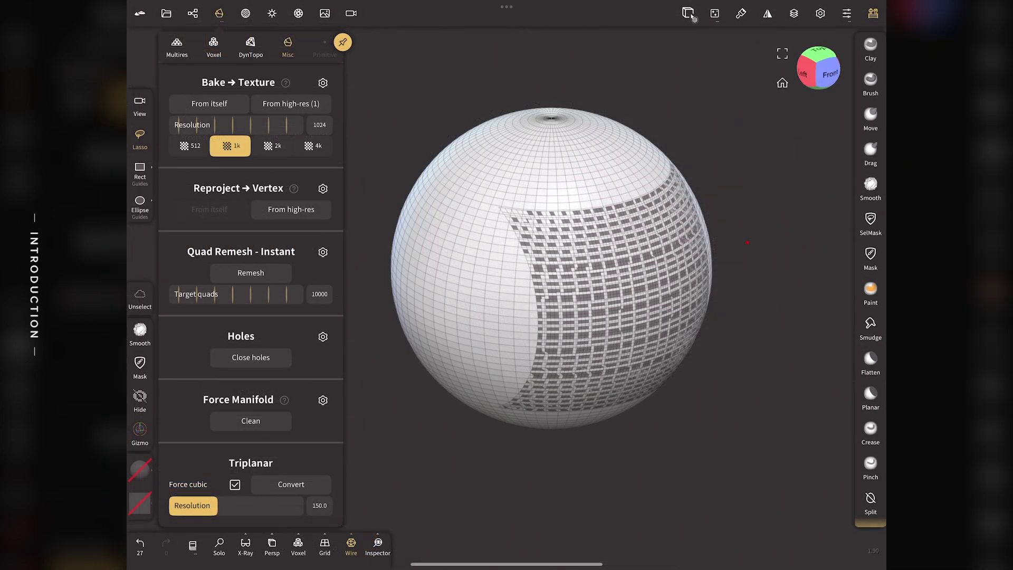
click(140, 430)
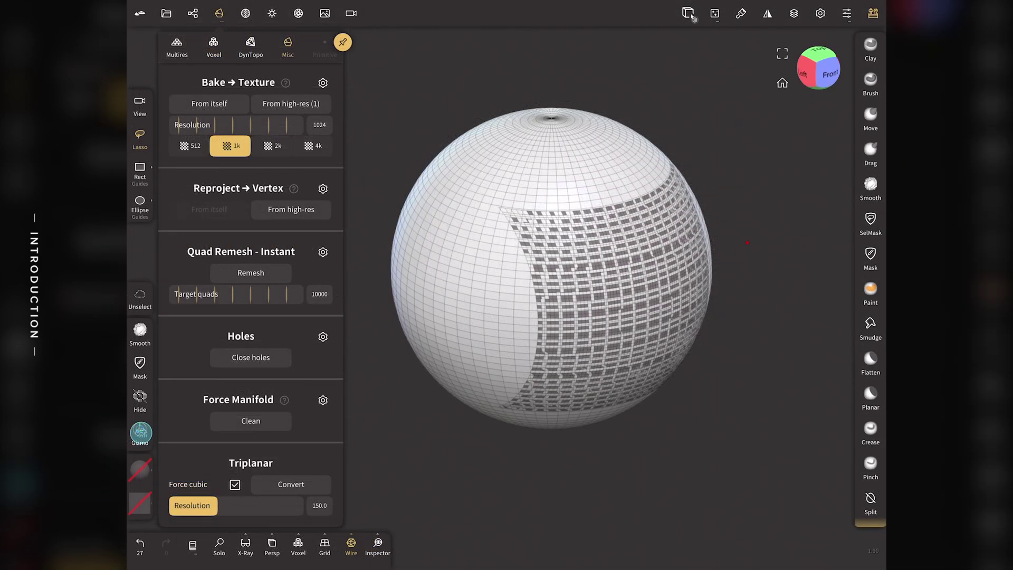
drag(736, 359, 738, 357)
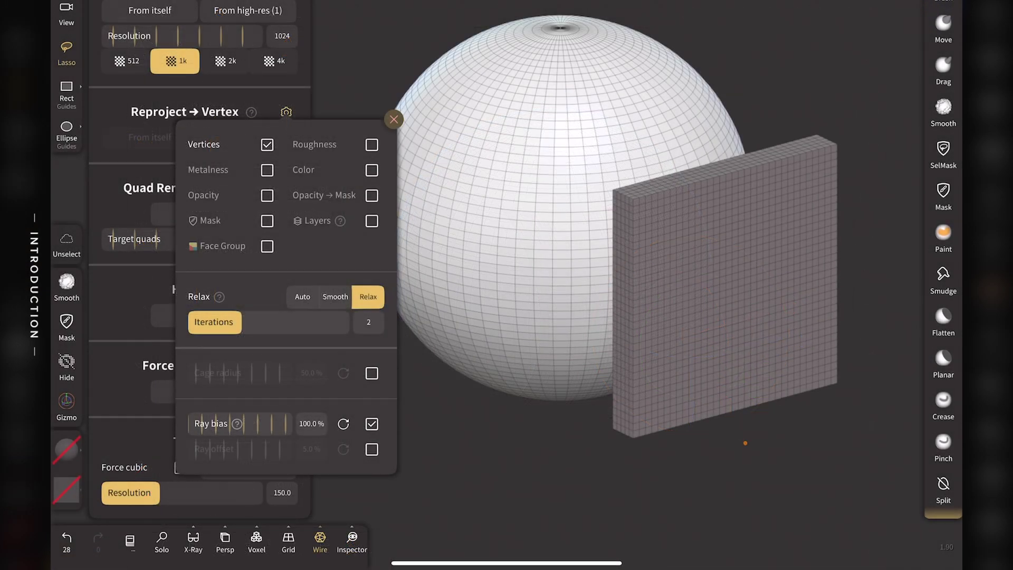
- Reproject the sphere onto the thick box, push the box right and down, and turn Wire off
click(286, 112)
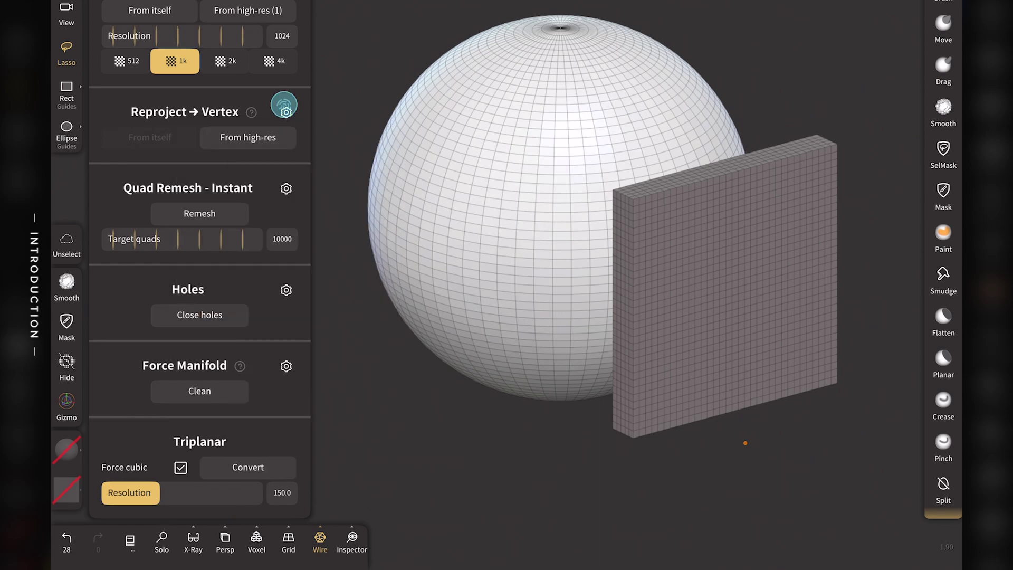
click(229, 138)
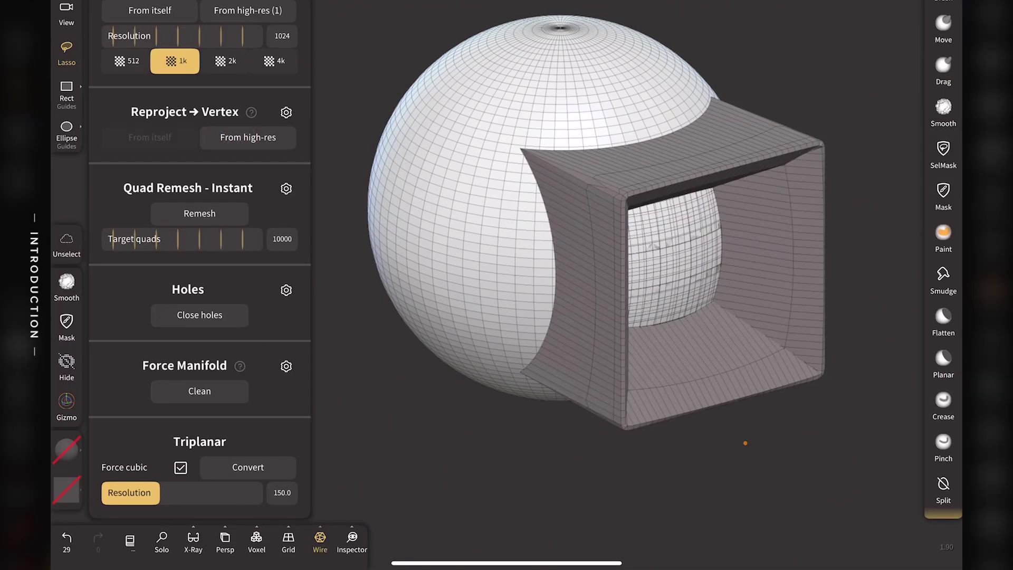
click(67, 406)
drag(781, 311, 799, 320)
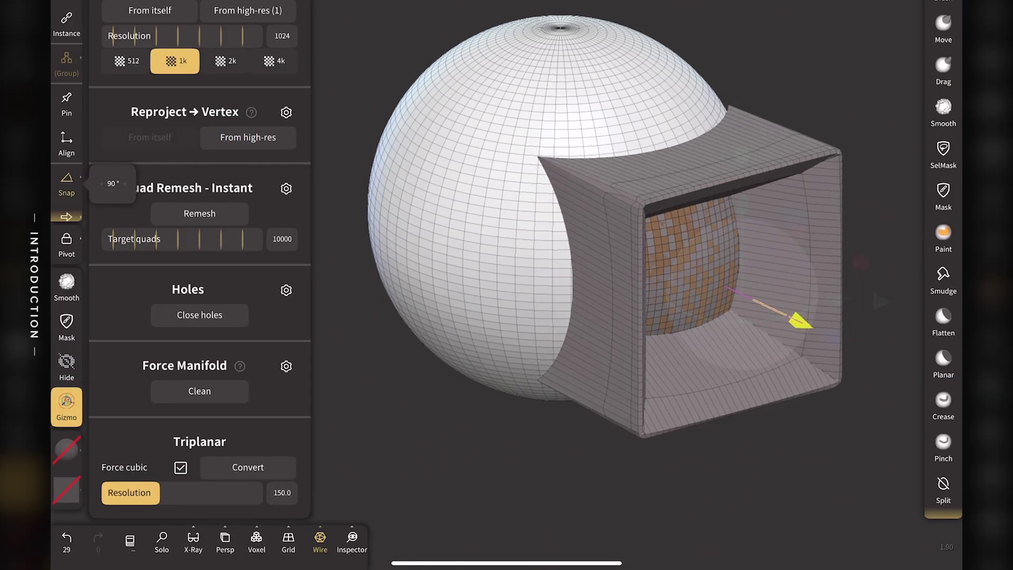
click(320, 538)
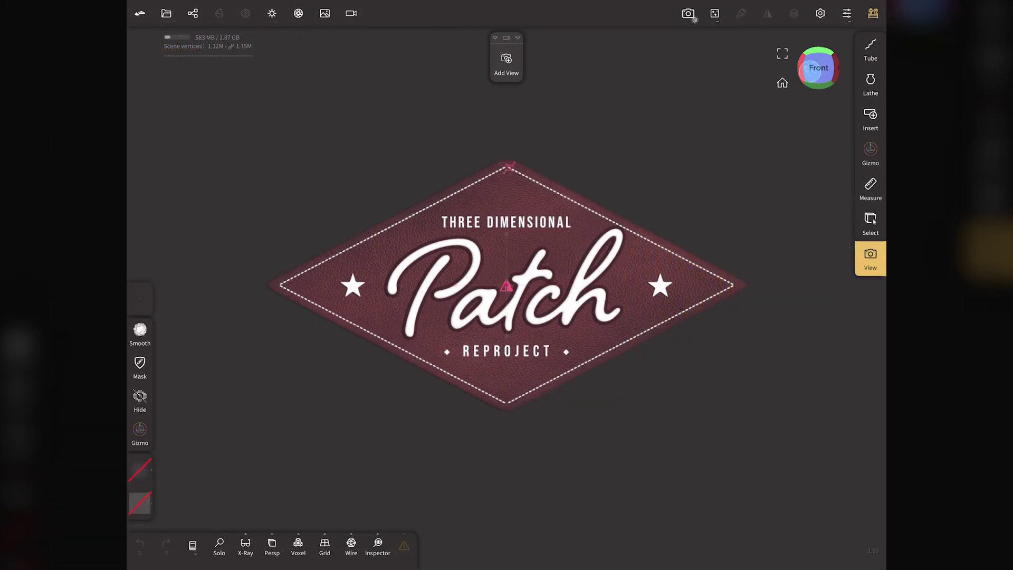
- Orbit the patch to an oblique view and expand both Mirror groups in the scene list
middle_drag(506, 285, 559, 316)
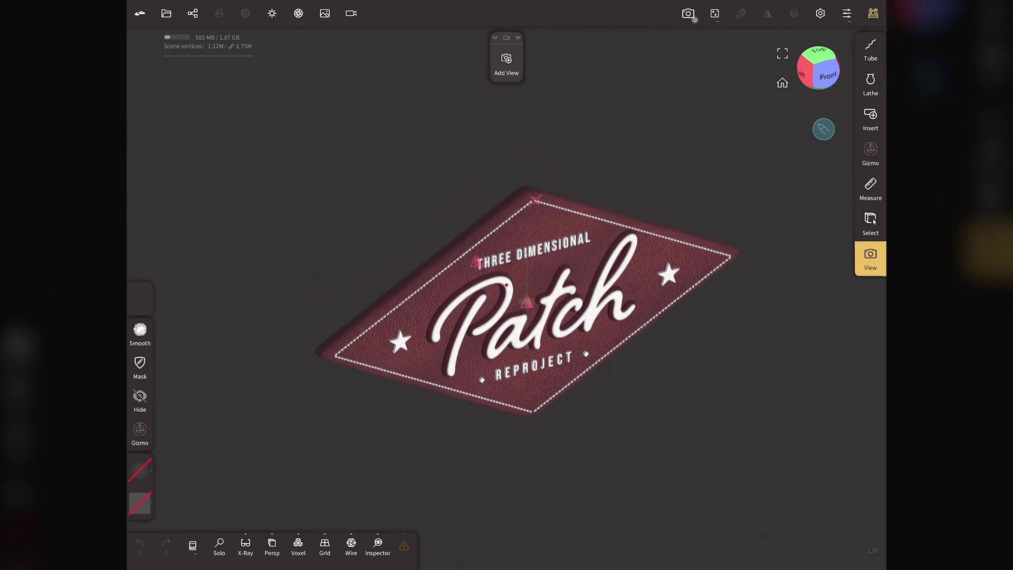
scroll(271, 234, up, 5)
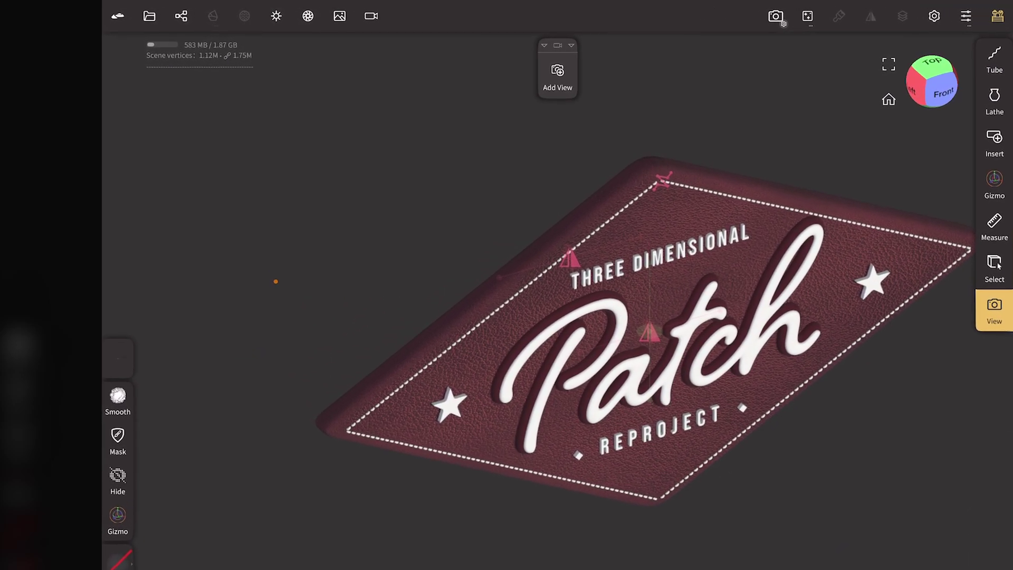
click(181, 16)
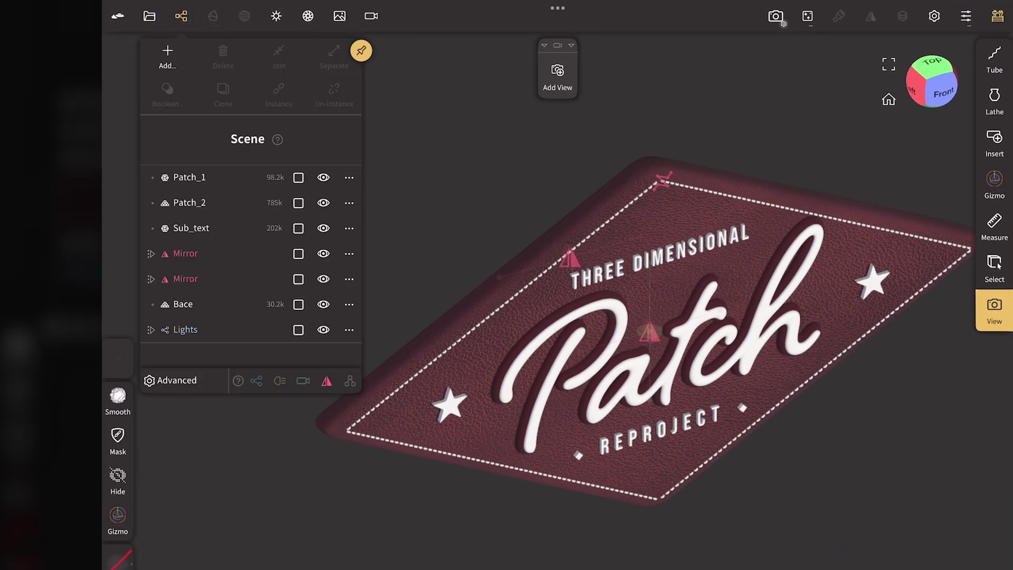
click(151, 253)
click(152, 329)
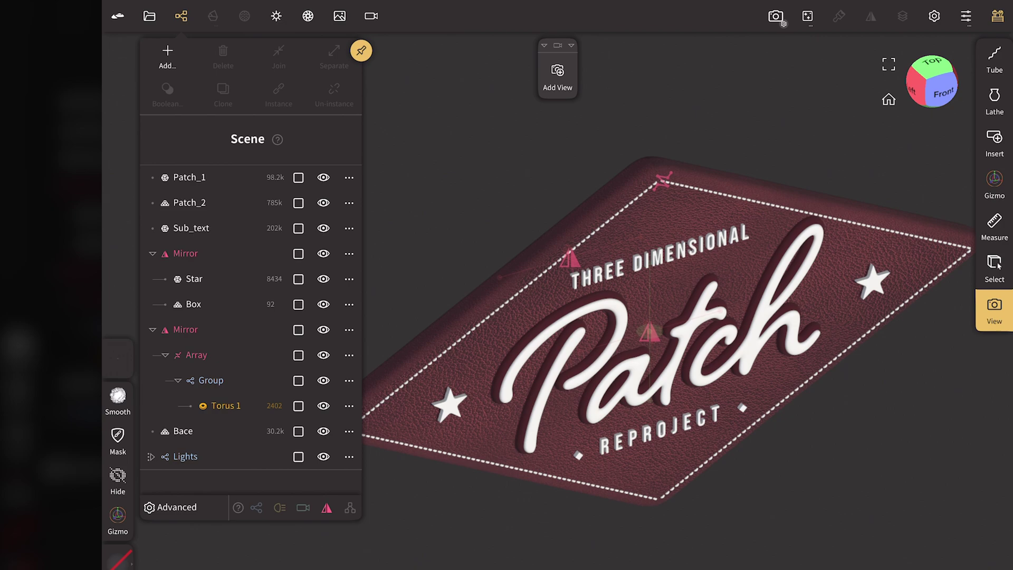
- Hide the Bace base object while keeping Patch_1 through Torus 1 visible
drag(323, 177, 323, 405)
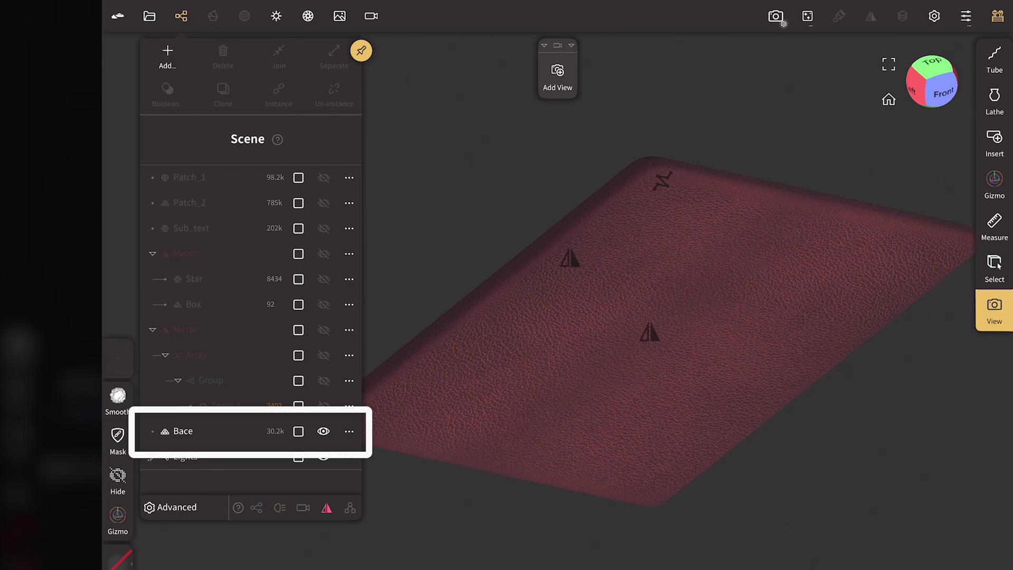
click(323, 431)
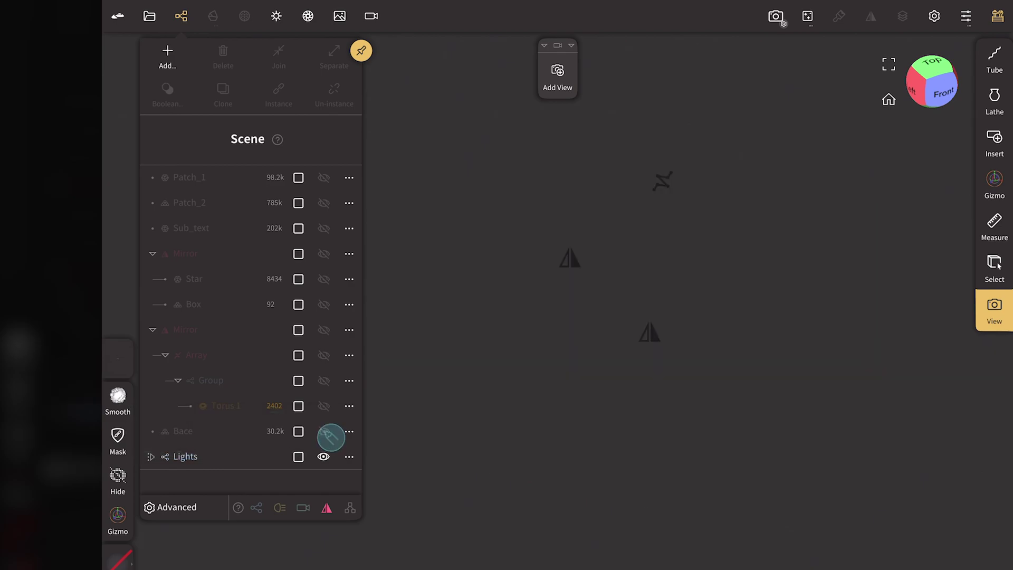
drag(324, 178, 327, 405)
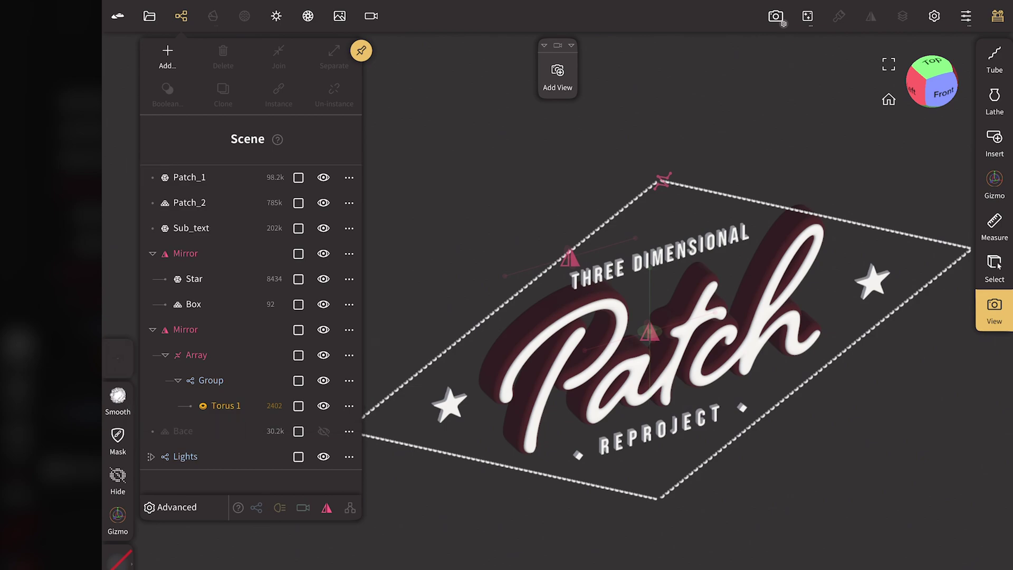
- Collapse both Mirror groups and select Patch_1 through the second Mirror
click(152, 329)
click(152, 253)
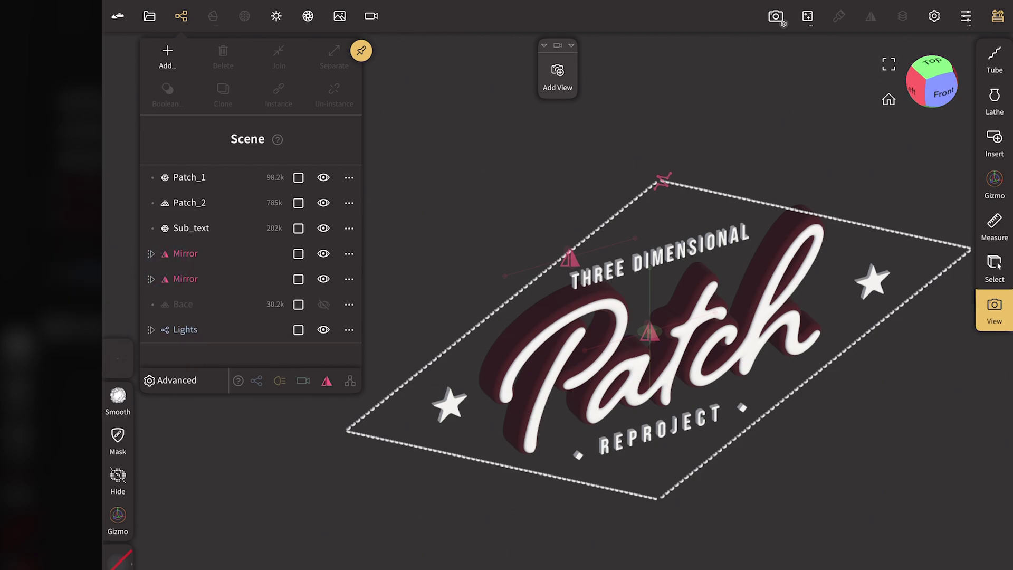
drag(298, 177, 298, 278)
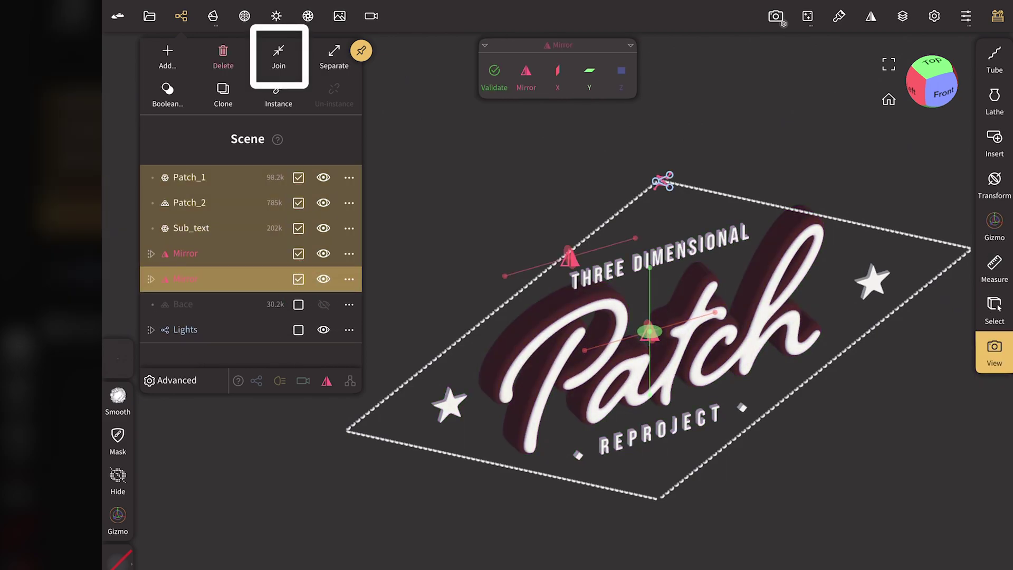
- Join the selected badge parts into Patch_object and delete the Lights
click(285, 59)
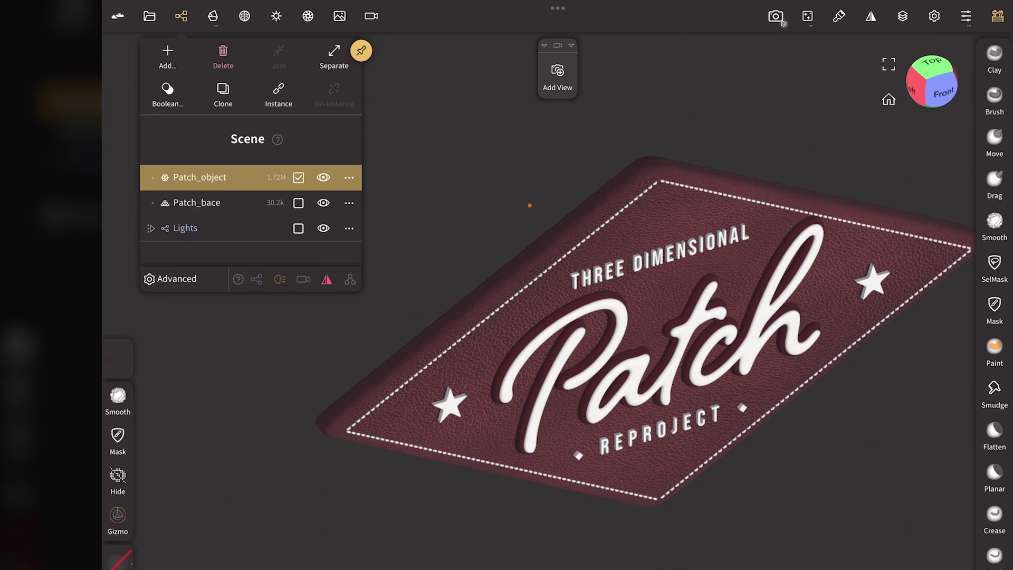
click(256, 229)
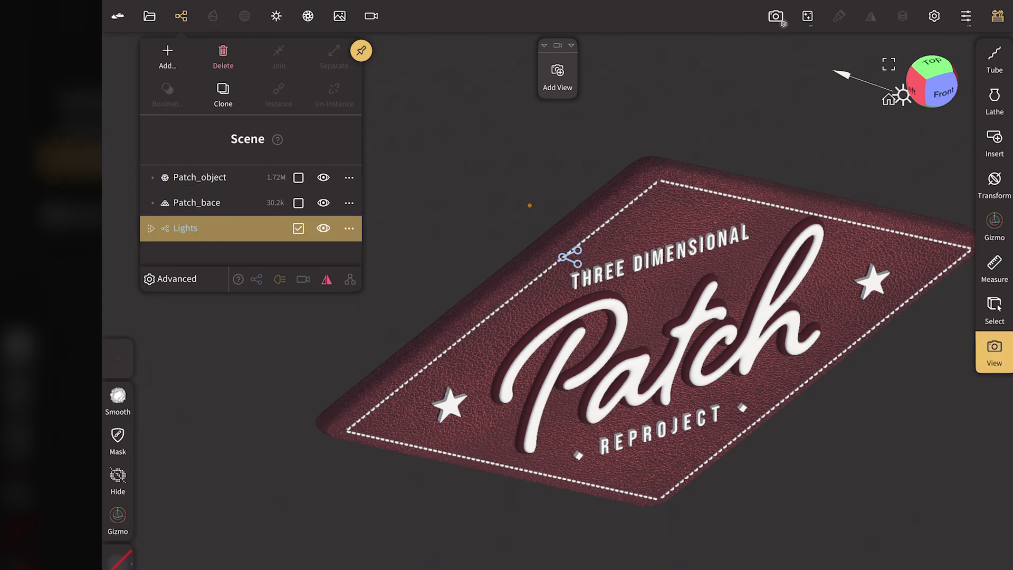
click(223, 53)
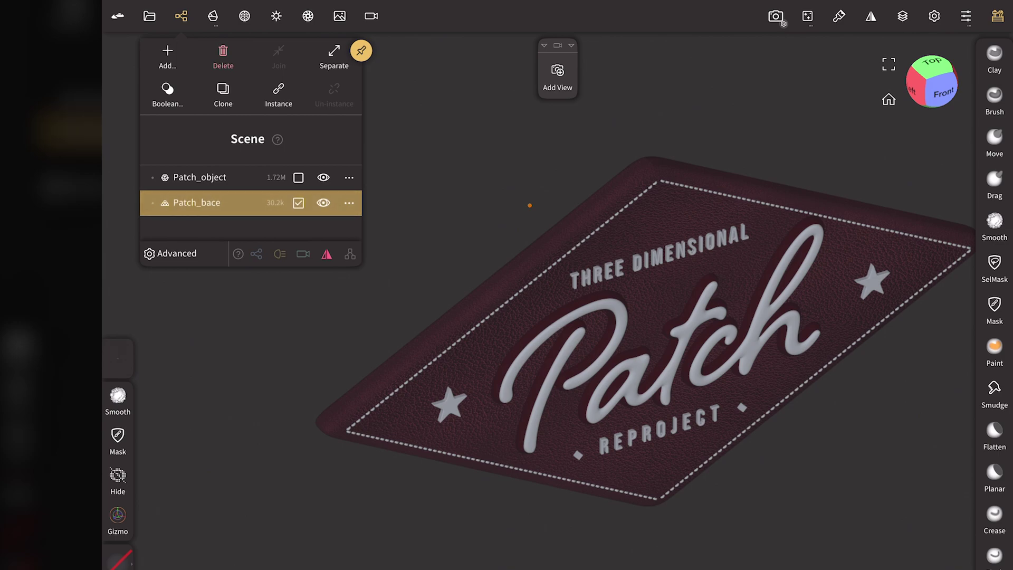
- Deselect Patch_bace and snap the view to Front
click(530, 206)
click(888, 99)
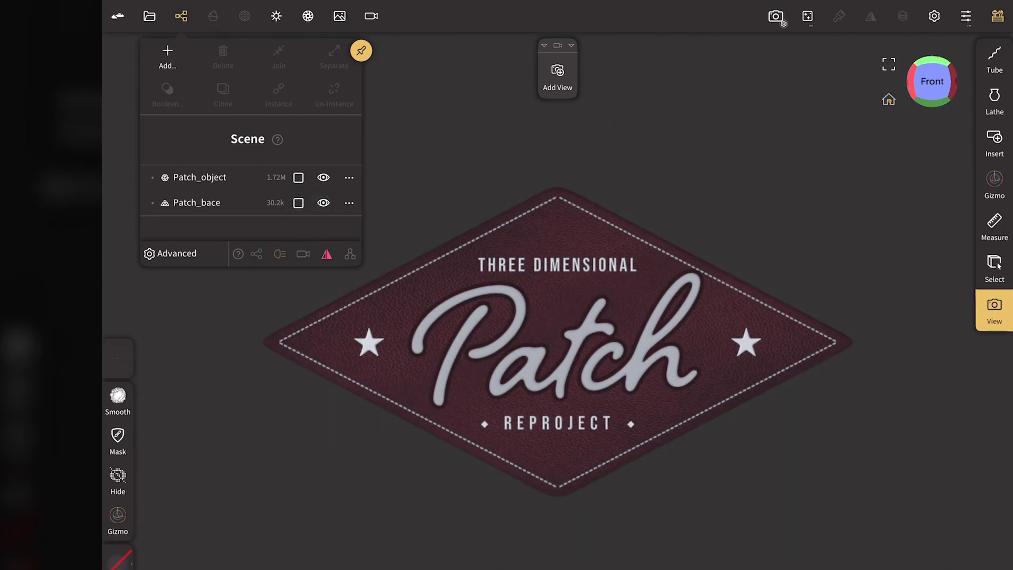
click(149, 16)
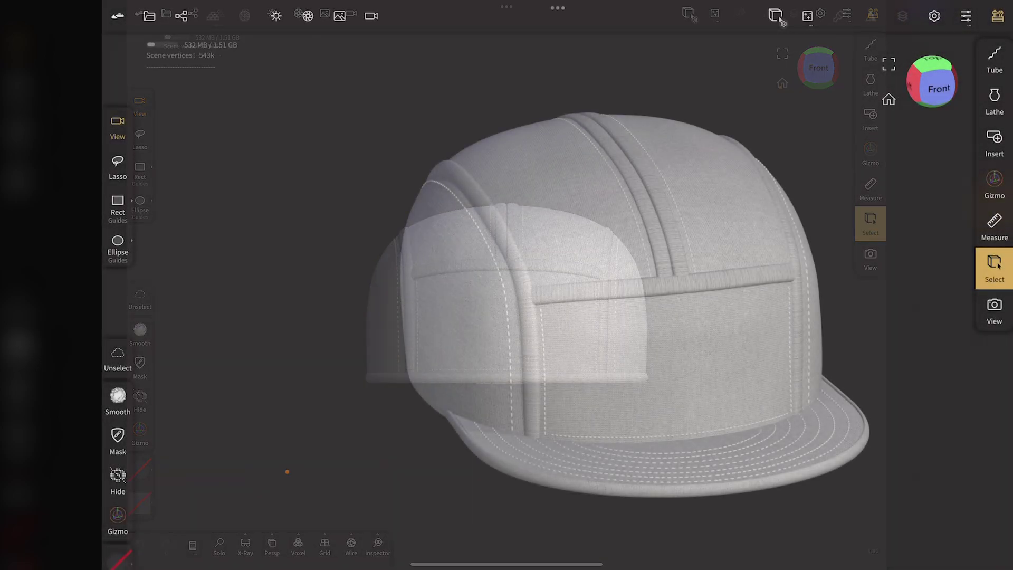
- Add the saved Patch_join project into the cap scene
click(181, 16)
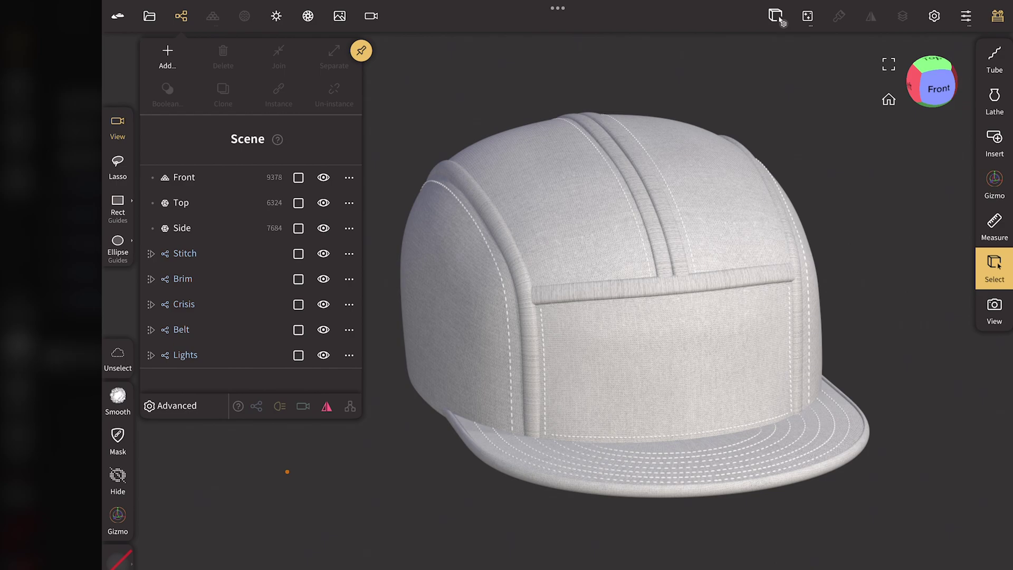
click(149, 16)
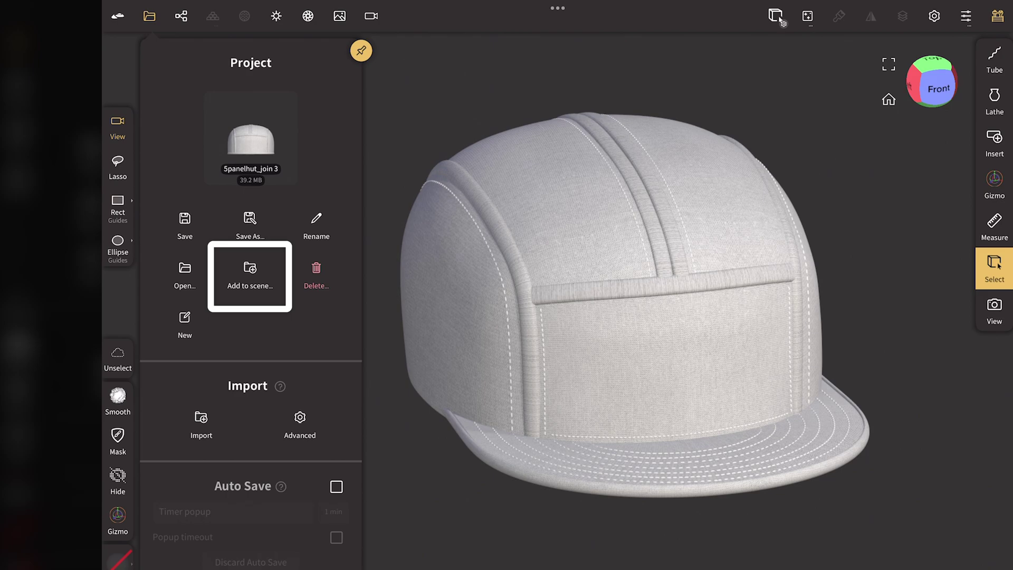
click(249, 269)
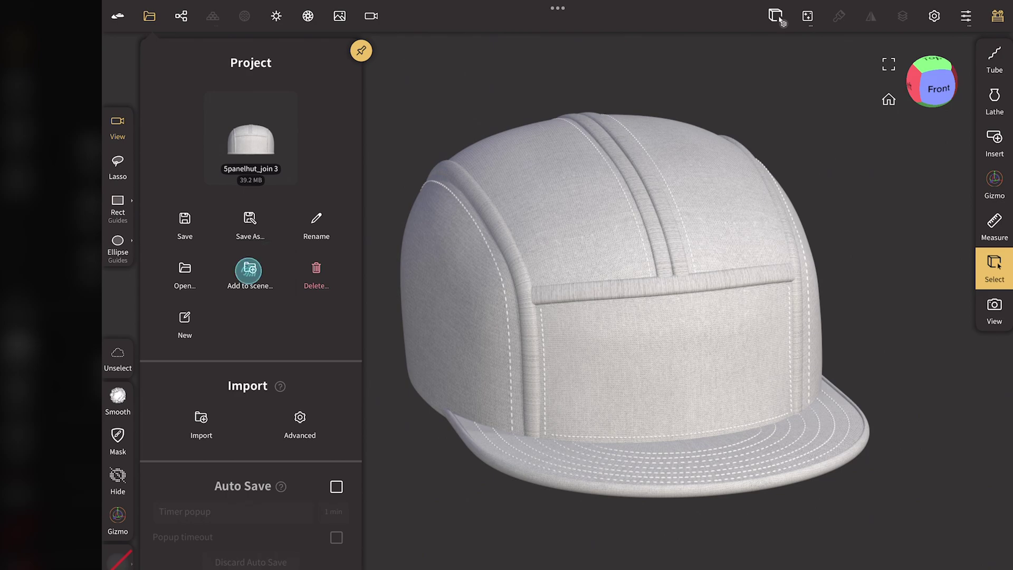
click(343, 209)
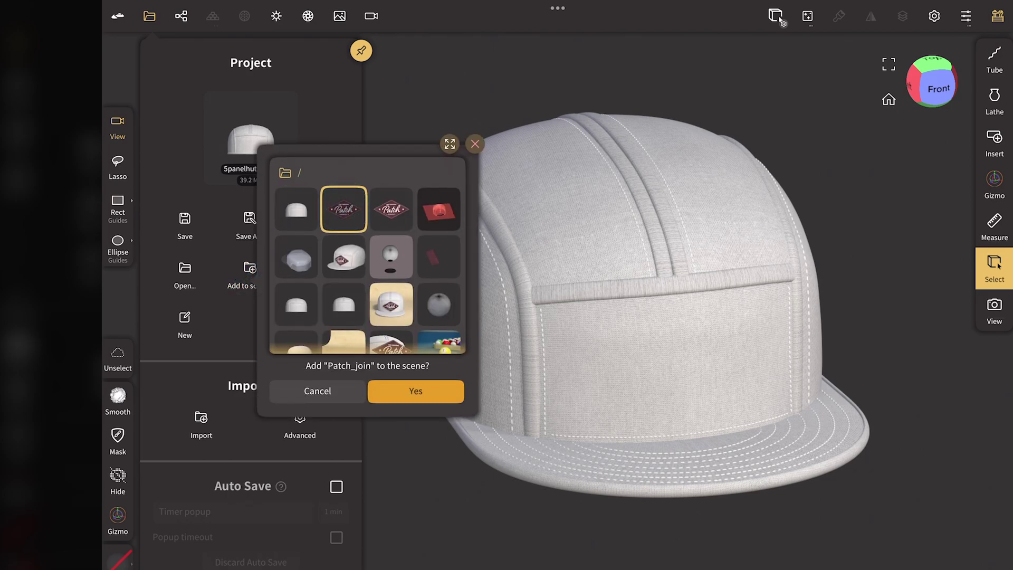
click(414, 389)
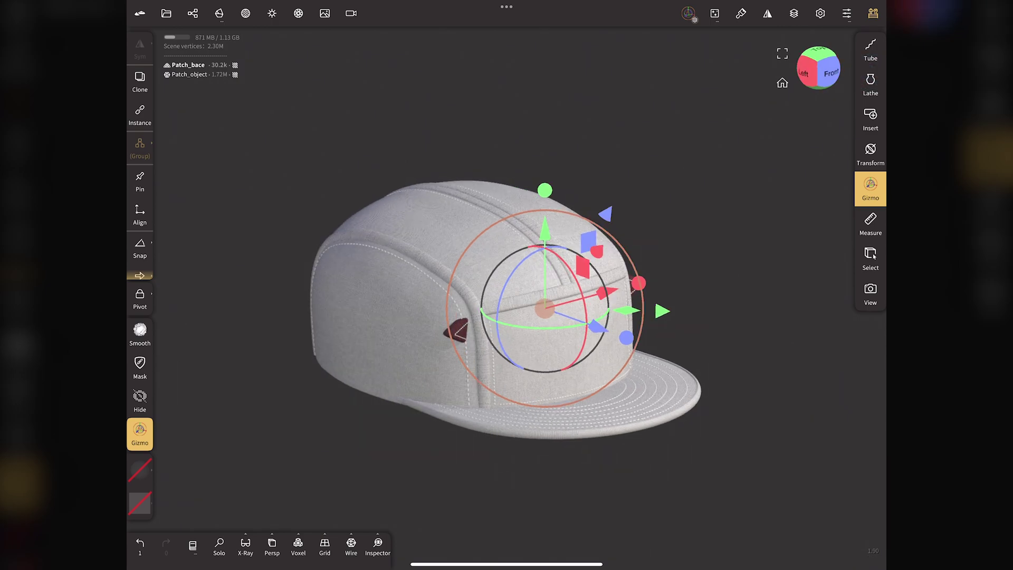
- Rotate the patch level on the cap's front panel and lower it toward the brim
click(649, 343)
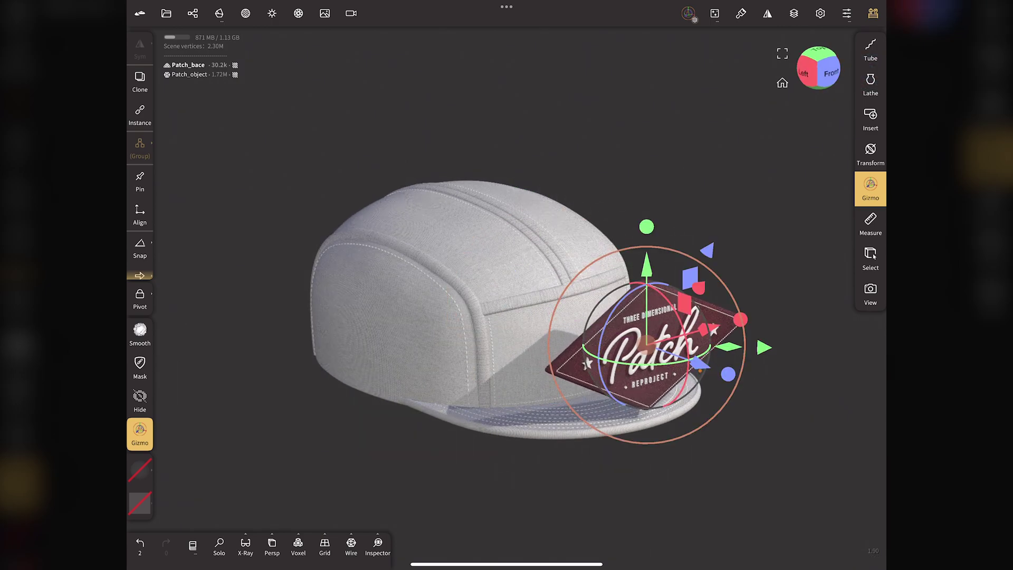
click(830, 73)
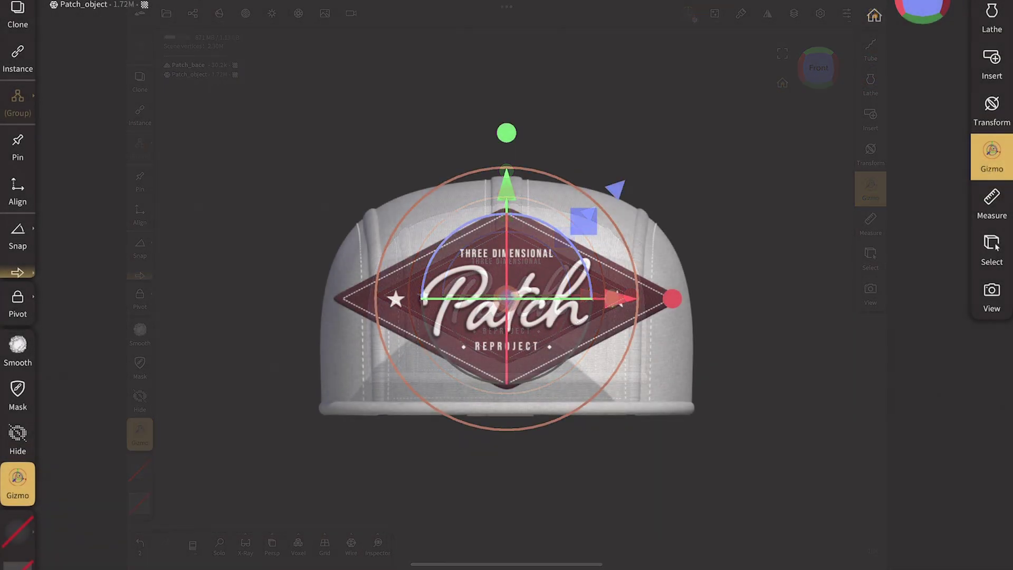
drag(576, 225, 556, 248)
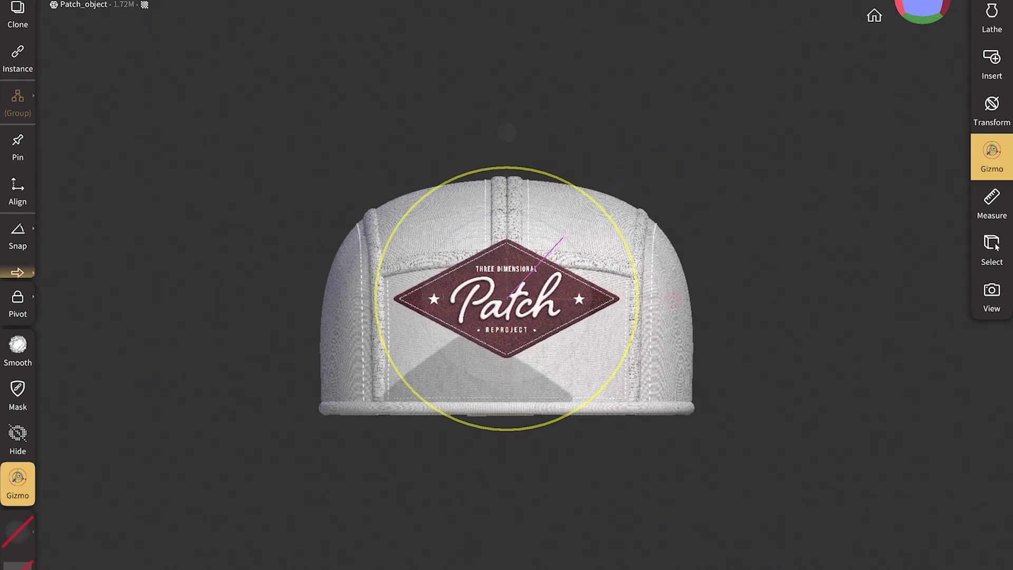
drag(507, 182, 510, 211)
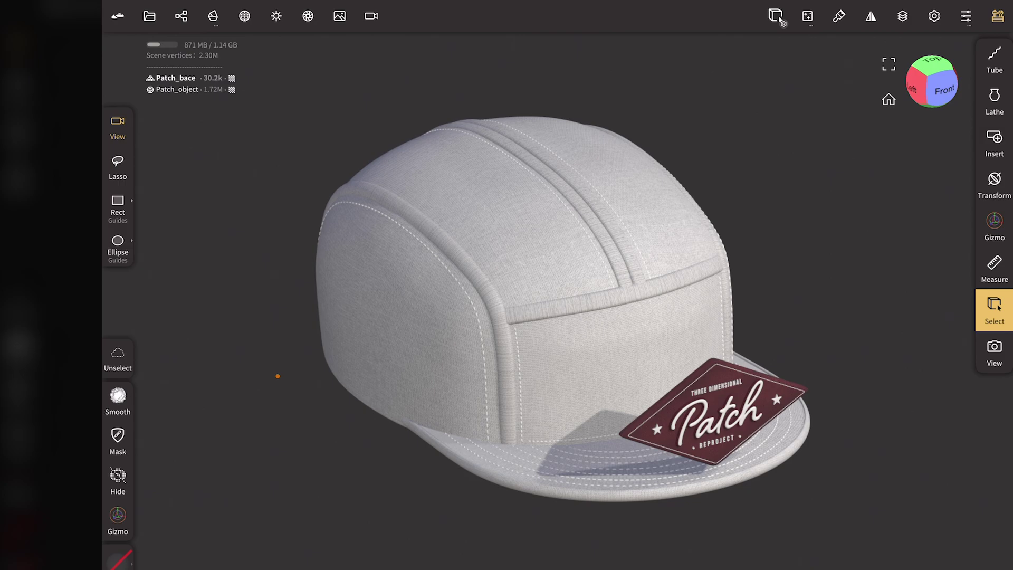
click(181, 15)
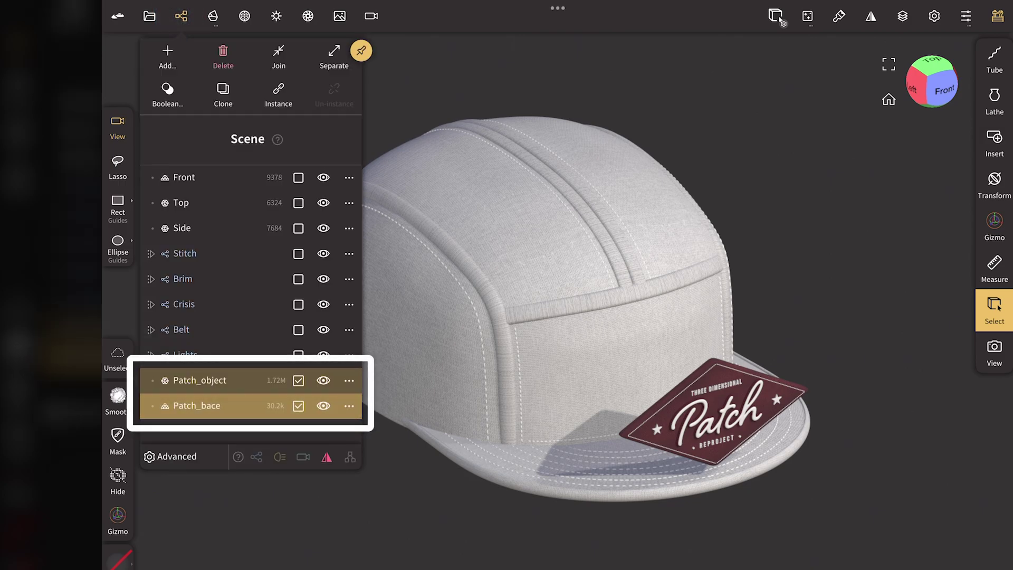
- Move Patch_object to the top of the scene list with Patch_bace just below it
click(251, 380)
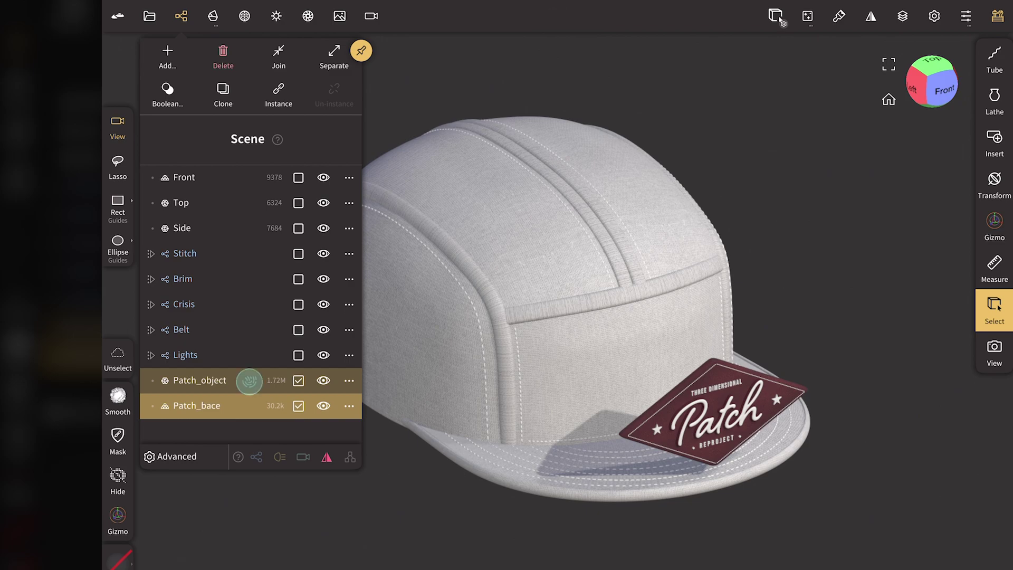
drag(251, 380, 253, 177)
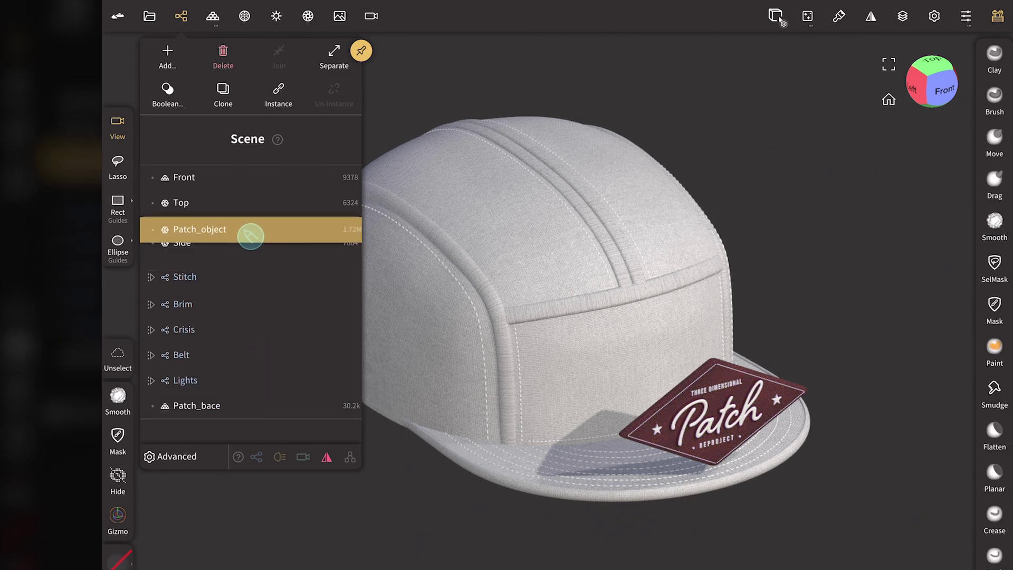
click(240, 407)
drag(246, 406, 254, 210)
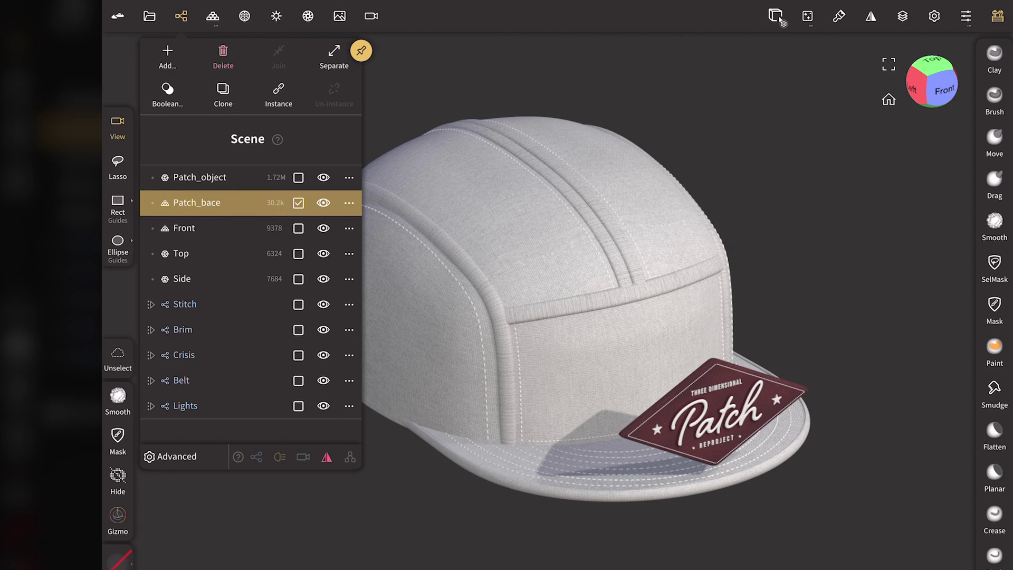
- Hide the cap parts Top, Side, Stitch, Brim, Crisis and Belt
click(254, 206)
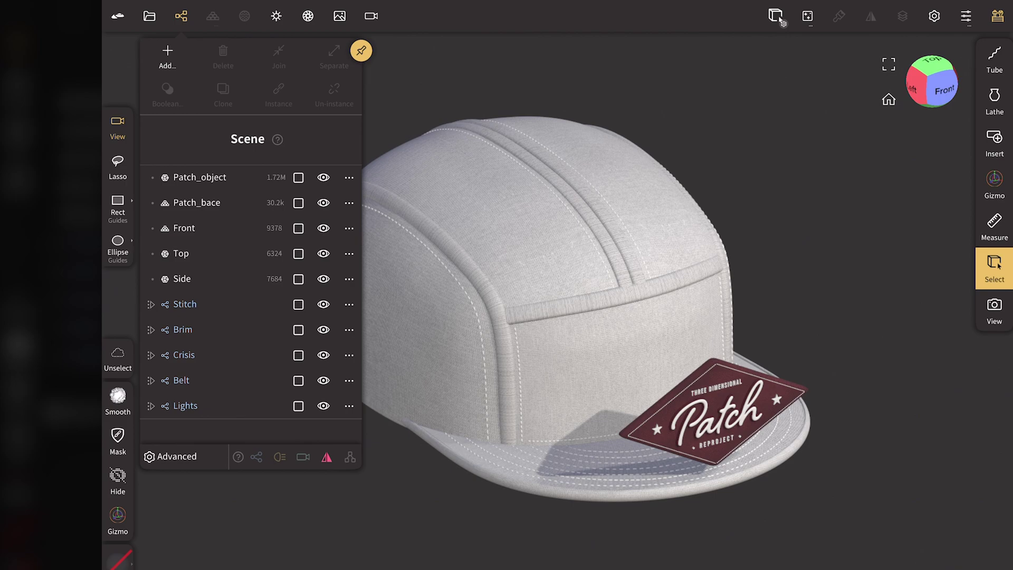
click(323, 228)
drag(323, 254, 330, 380)
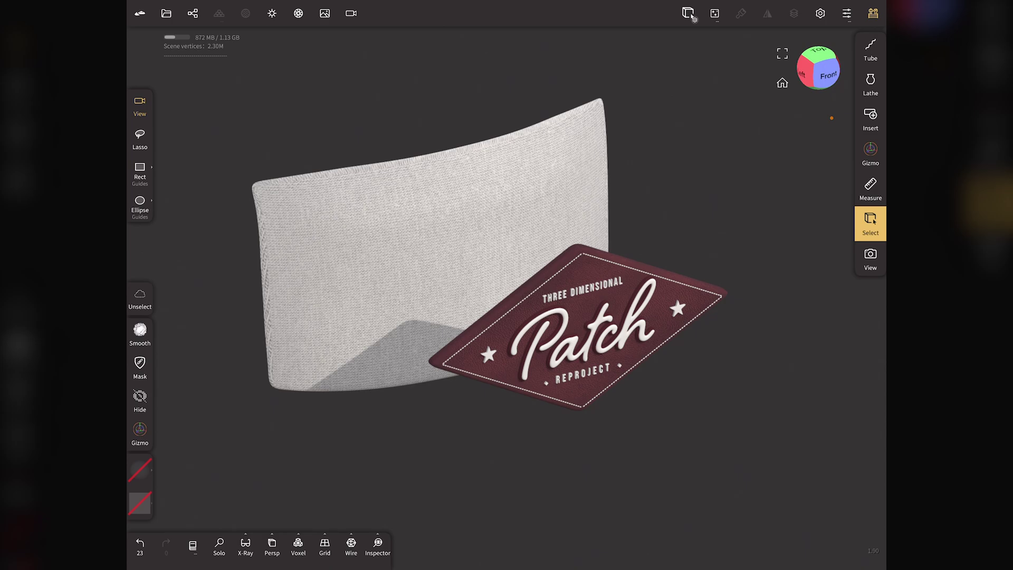
- Remove the cloth Color texture from the Front panel's material
click(327, 203)
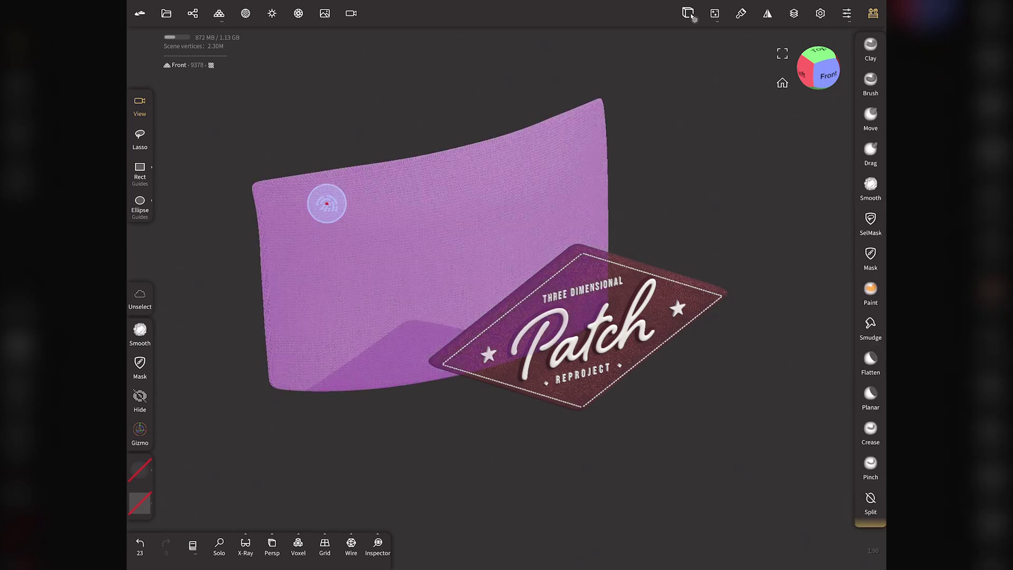
click(245, 14)
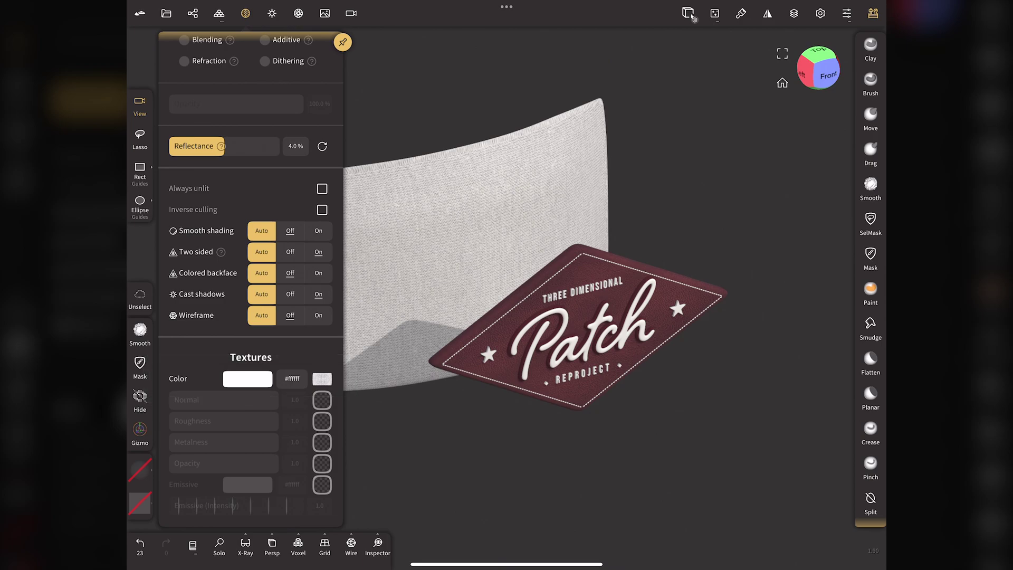
click(322, 378)
click(358, 133)
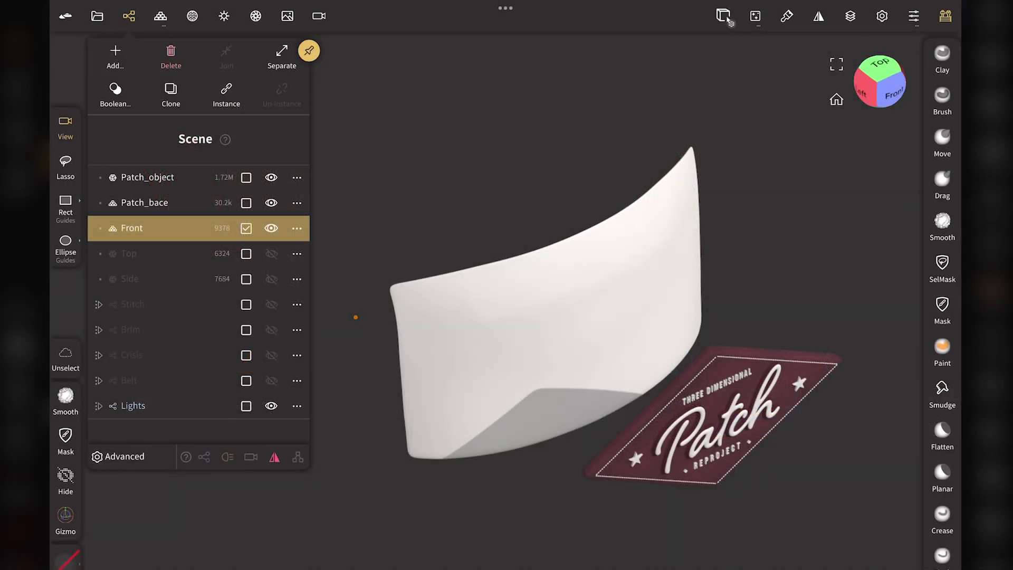
- Add a Plane, rotate it 90° upright behind the badge, and view it from Front
click(115, 53)
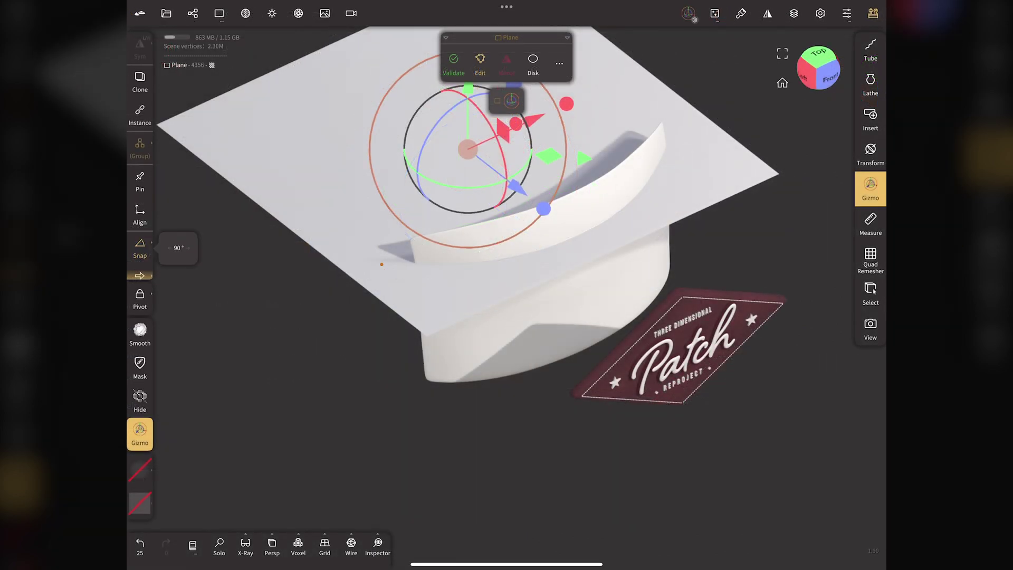
mouse_move(505, 179)
mouse_down()
mouse_move(515, 236)
mouse_move(681, 293)
mouse_up()
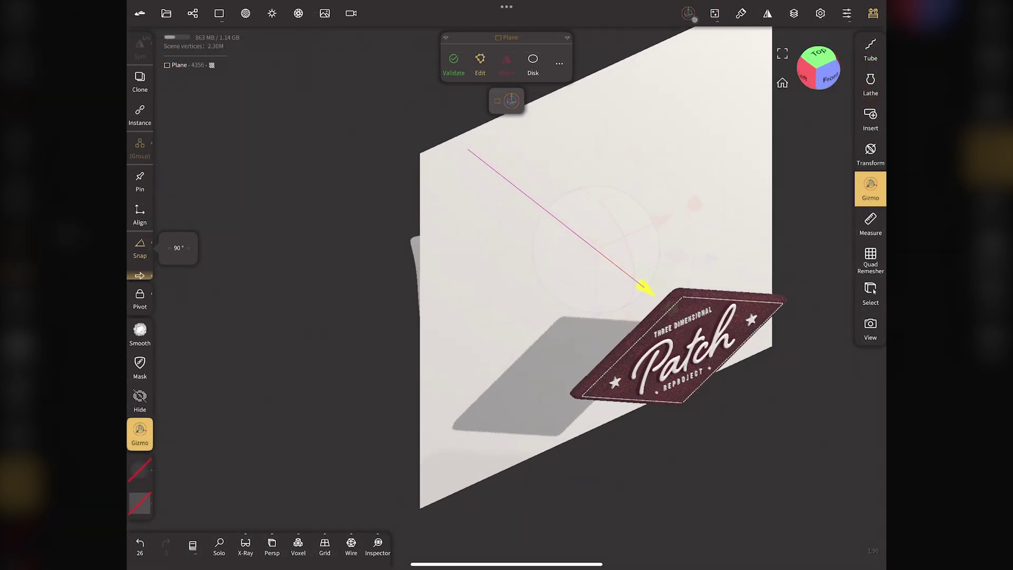
click(782, 83)
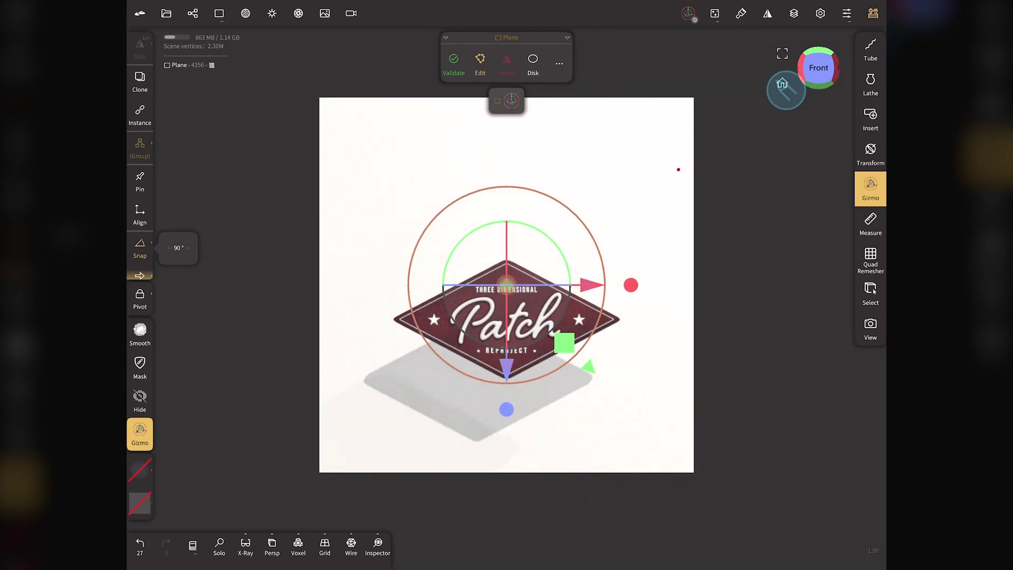
- Paint the whole Plane a solid mid grey #828282 using Paint all
click(147, 476)
click(169, 463)
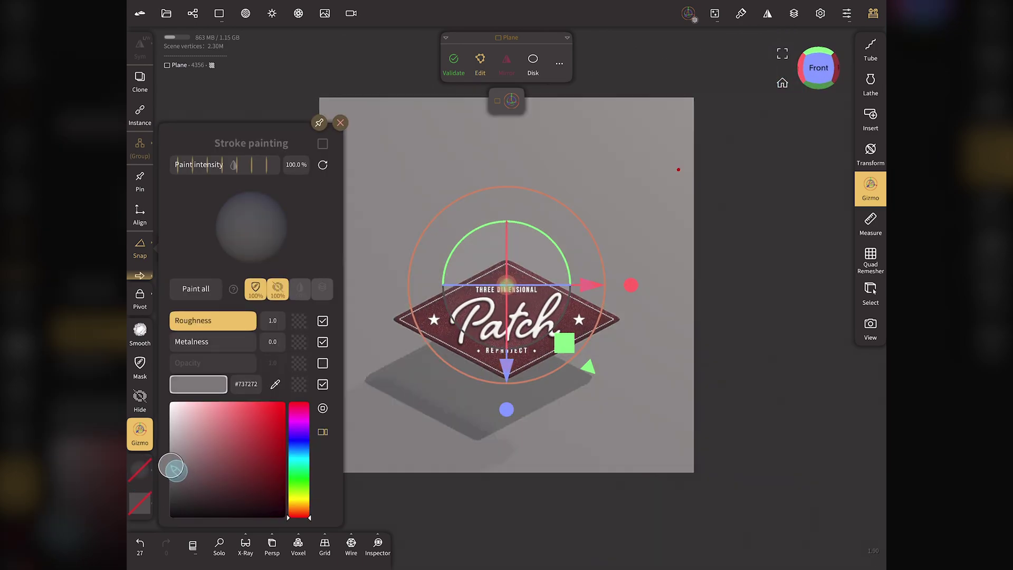
click(196, 289)
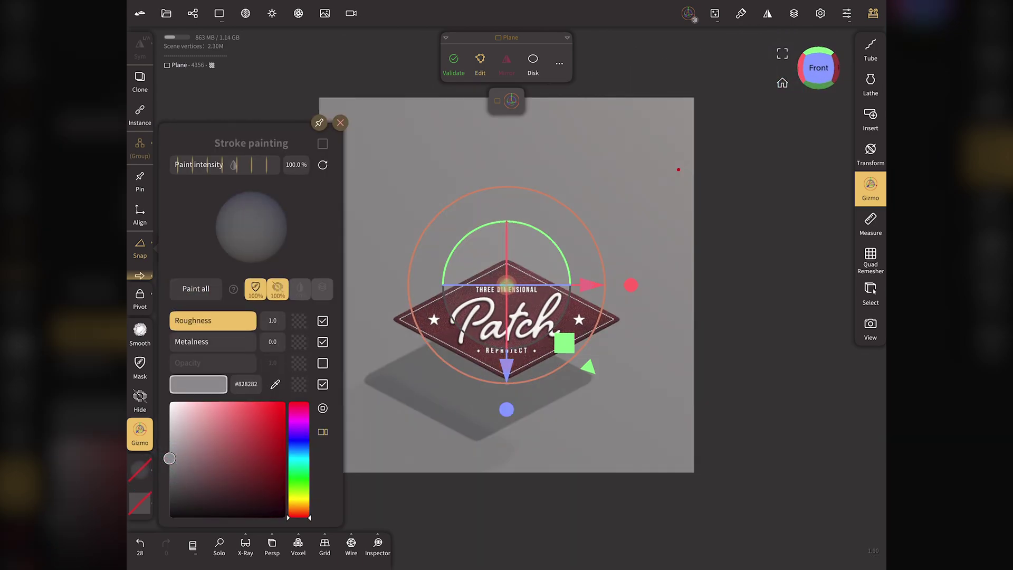
click(139, 248)
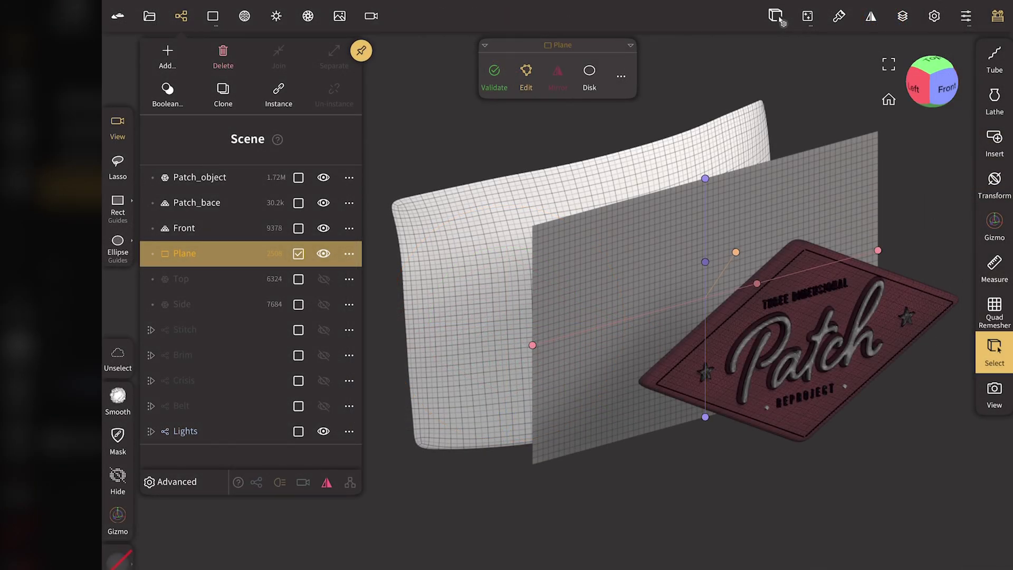
- Move the Plane to the top of the scene list and hide Front and Patch_bace
drag(235, 254, 220, 171)
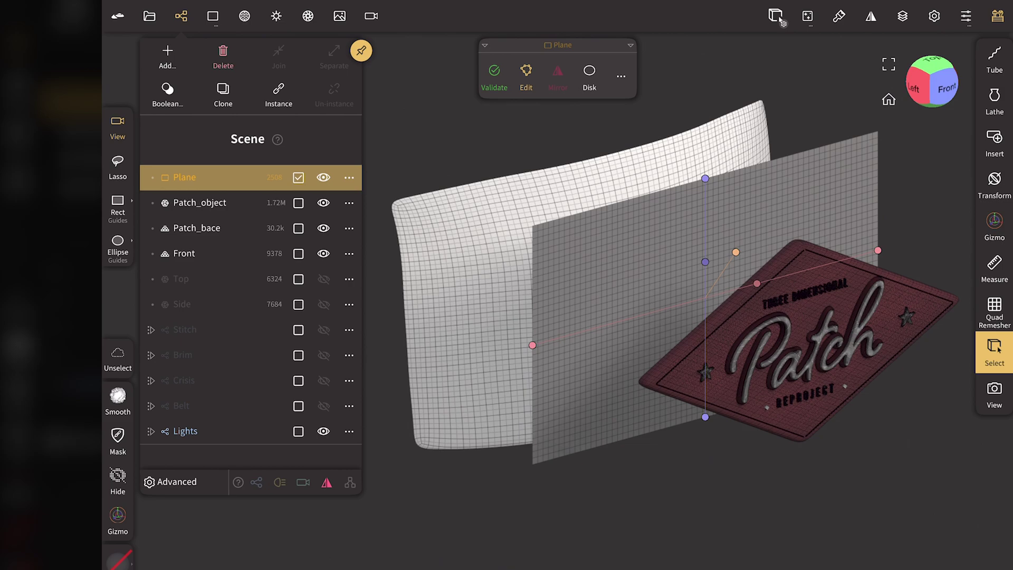
click(298, 177)
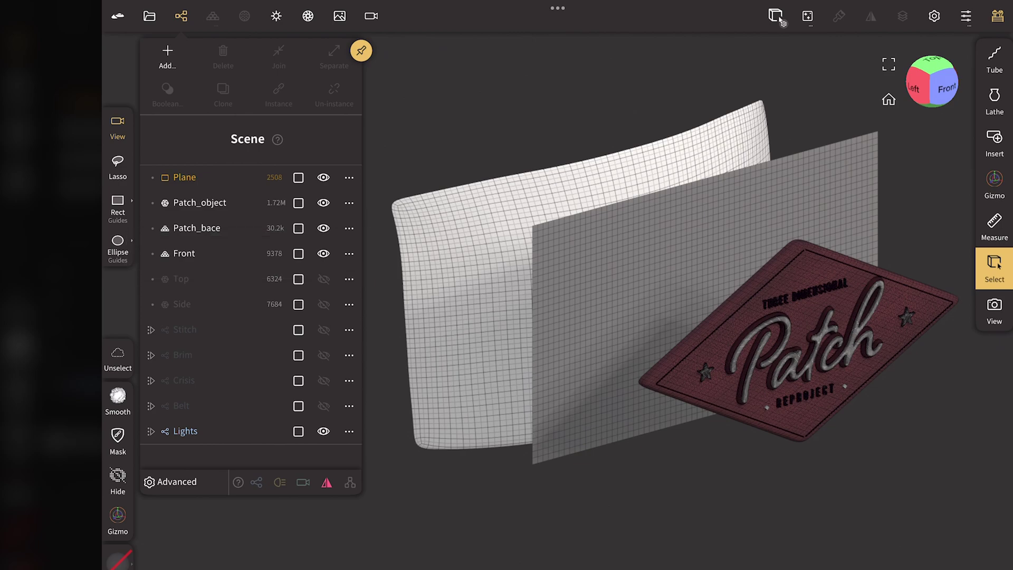
click(323, 253)
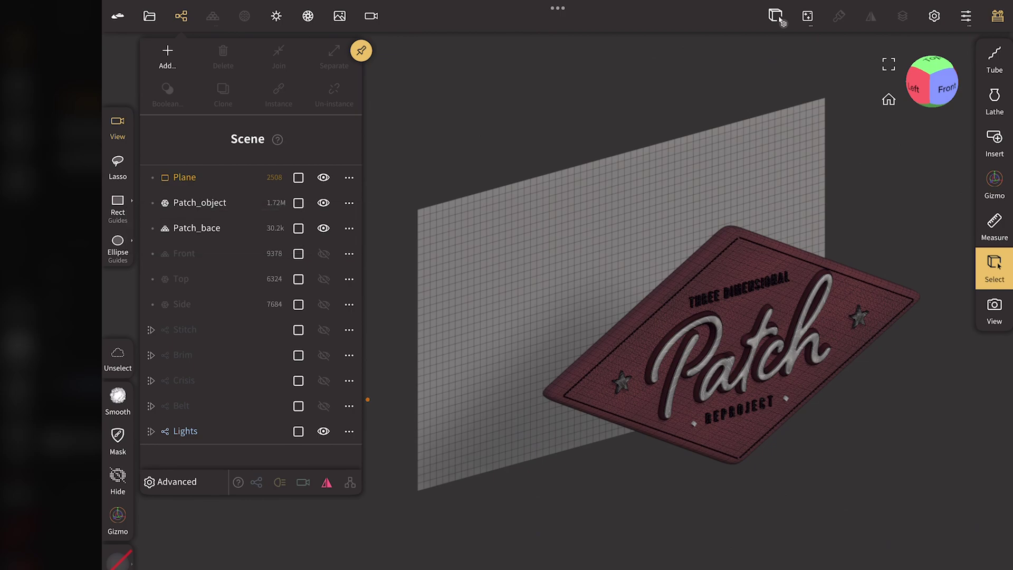
click(324, 228)
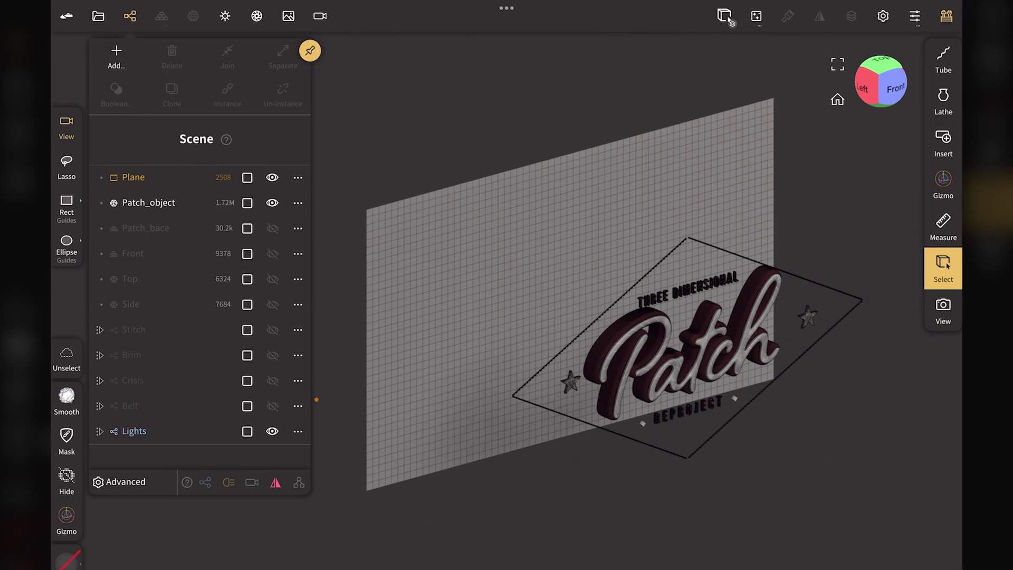
- Add a new empty layer above Patch_object's Base layer
click(161, 202)
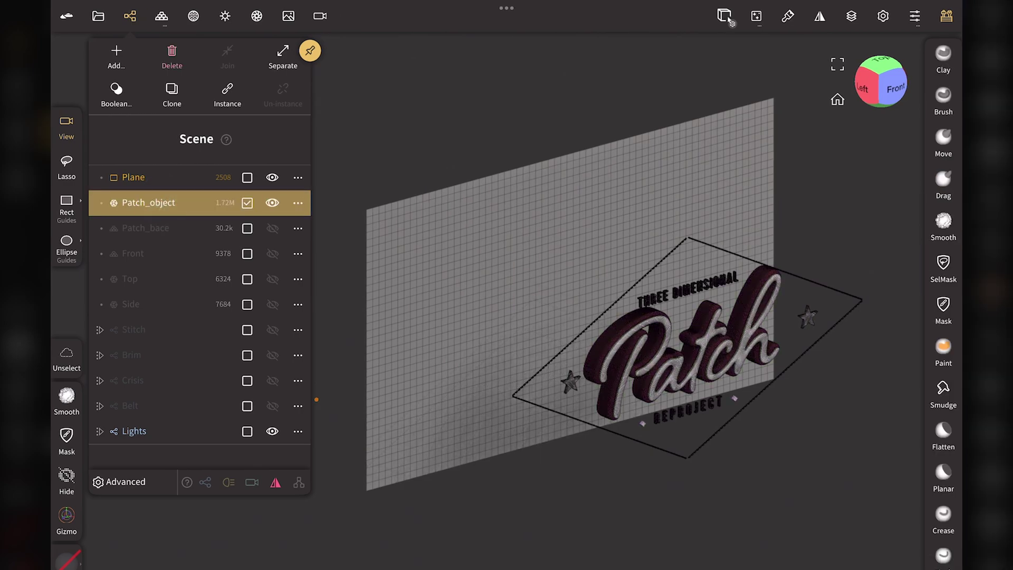
click(854, 16)
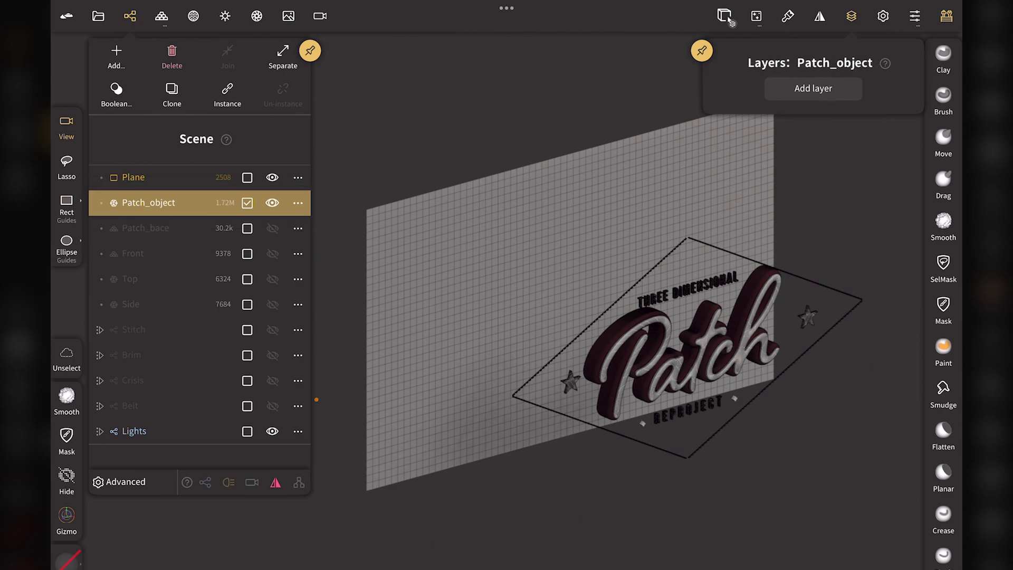
click(813, 88)
click(850, 15)
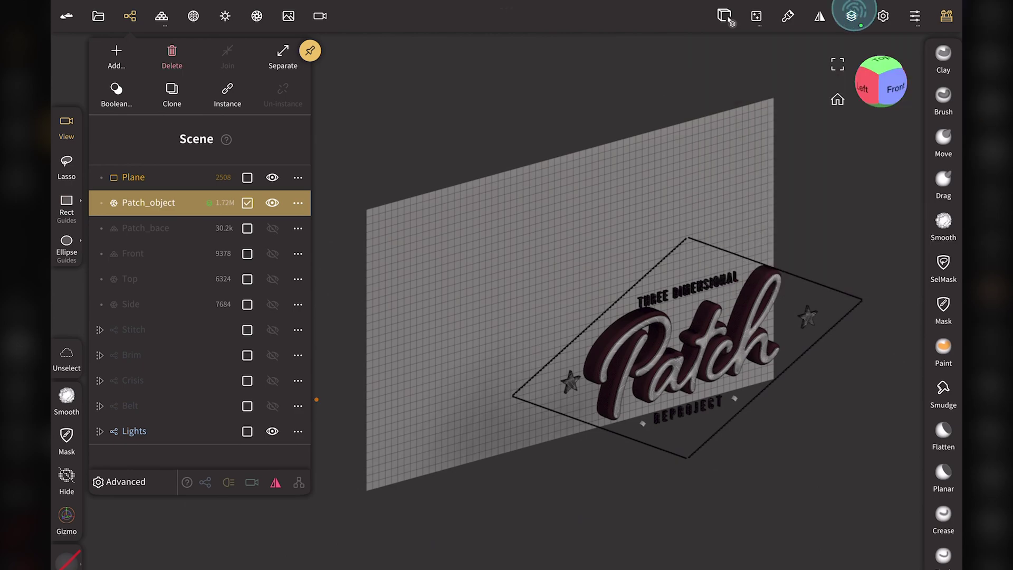
- Reproject the high-res Patch design onto the grid plane from Topology > Misc
click(162, 16)
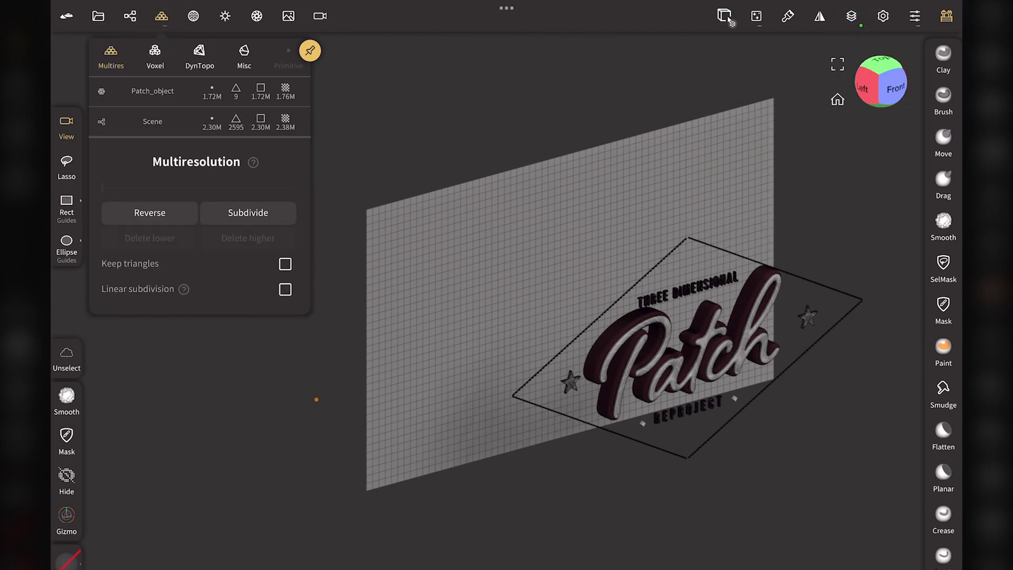
click(244, 55)
click(286, 226)
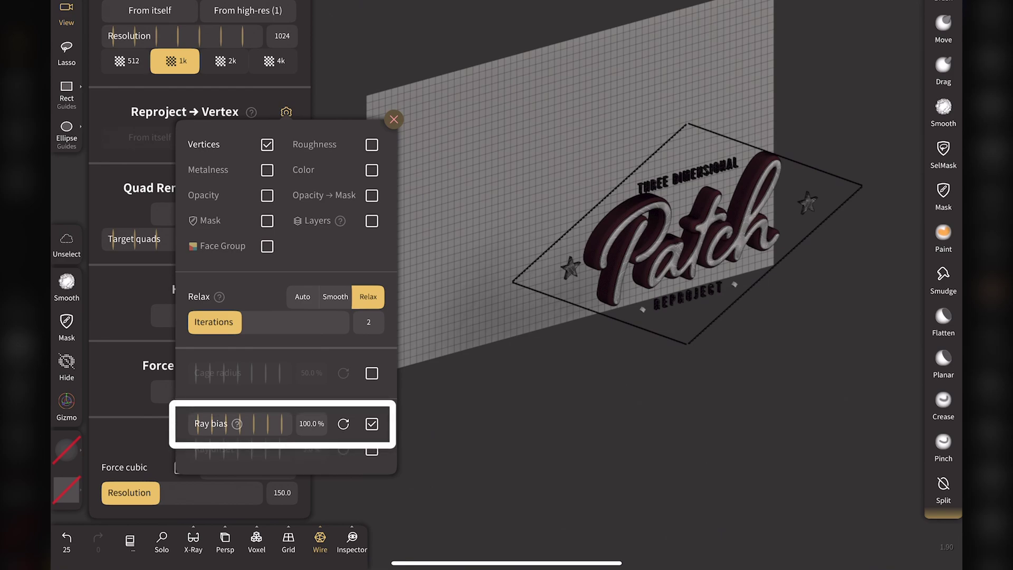
click(285, 111)
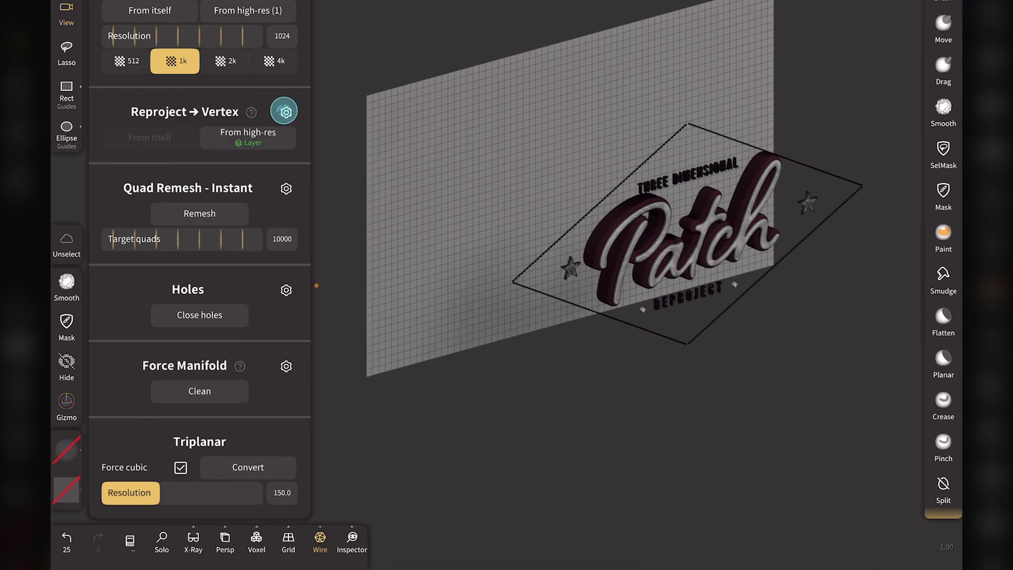
click(239, 138)
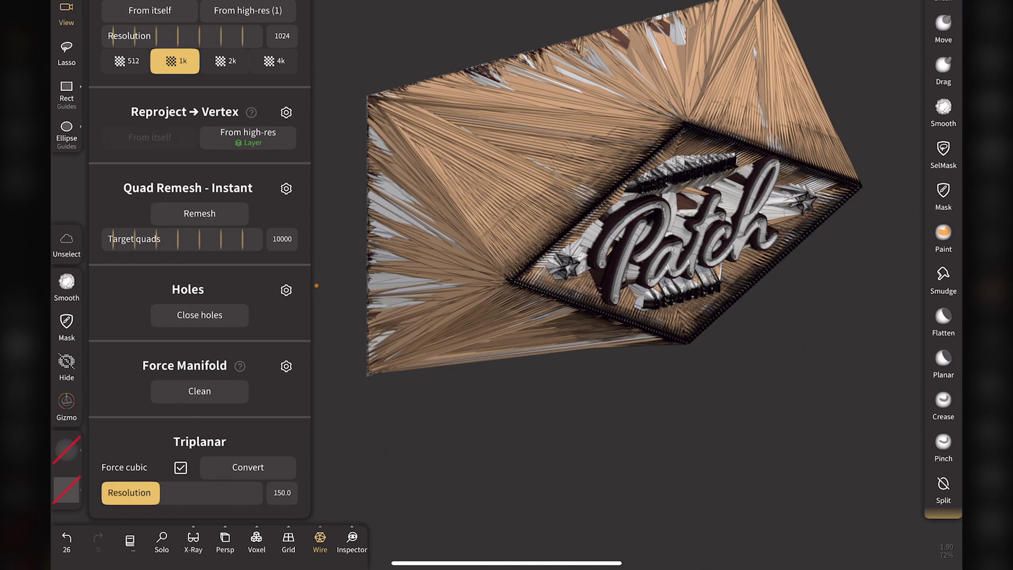
- Undo the messy result, turn off Ray bias, and reproject the patch onto the plane again
key(ctrl+z)
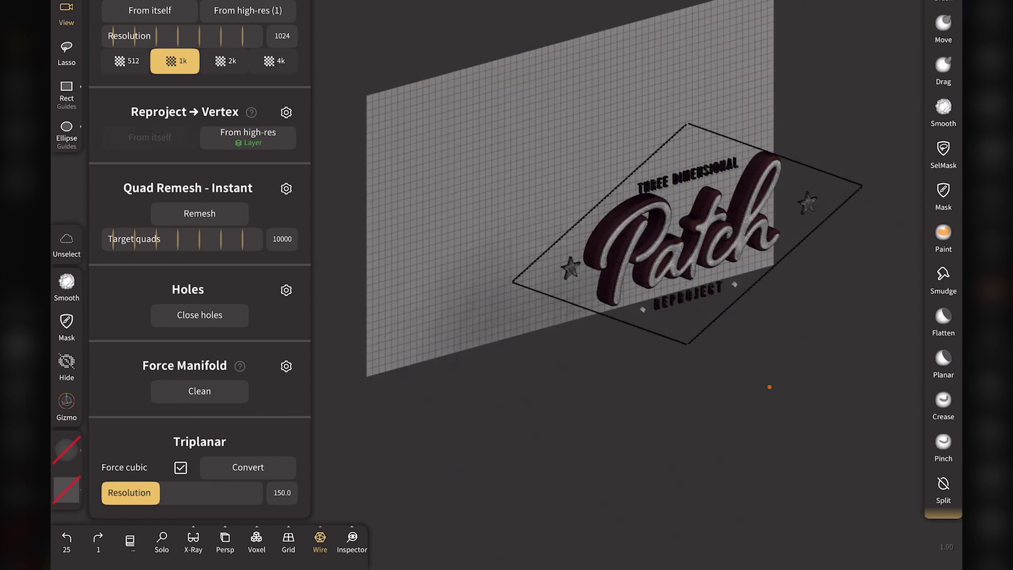
click(286, 111)
click(372, 423)
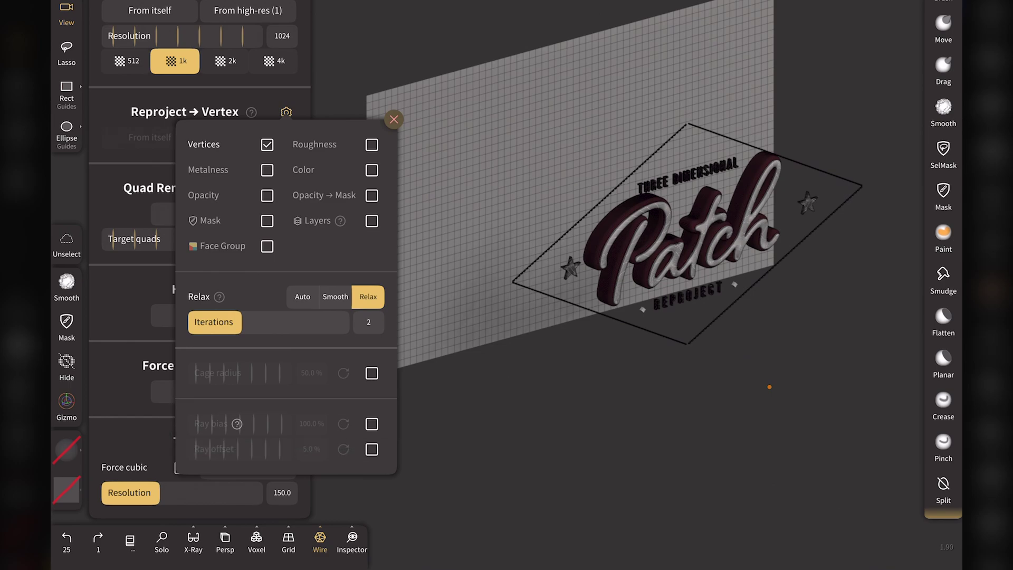
click(286, 112)
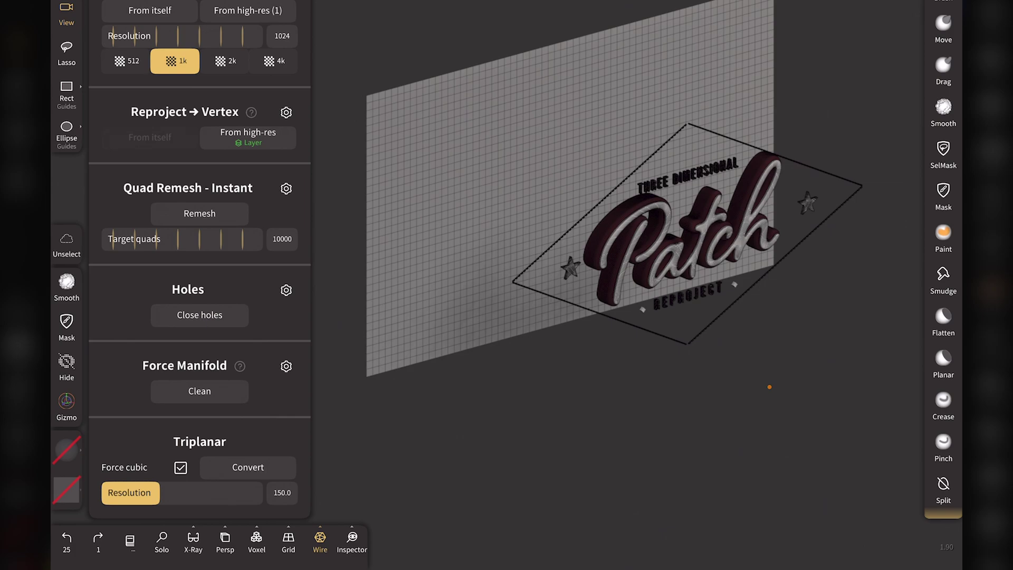
click(248, 136)
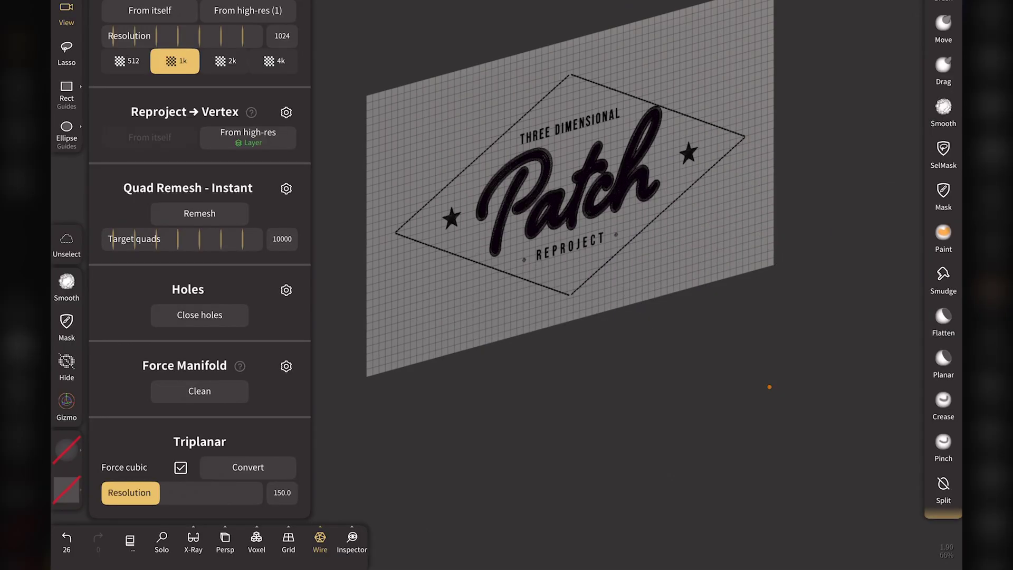
- From the front view, lower the plane's Patch relief layer strength to 62.7%
click(690, 15)
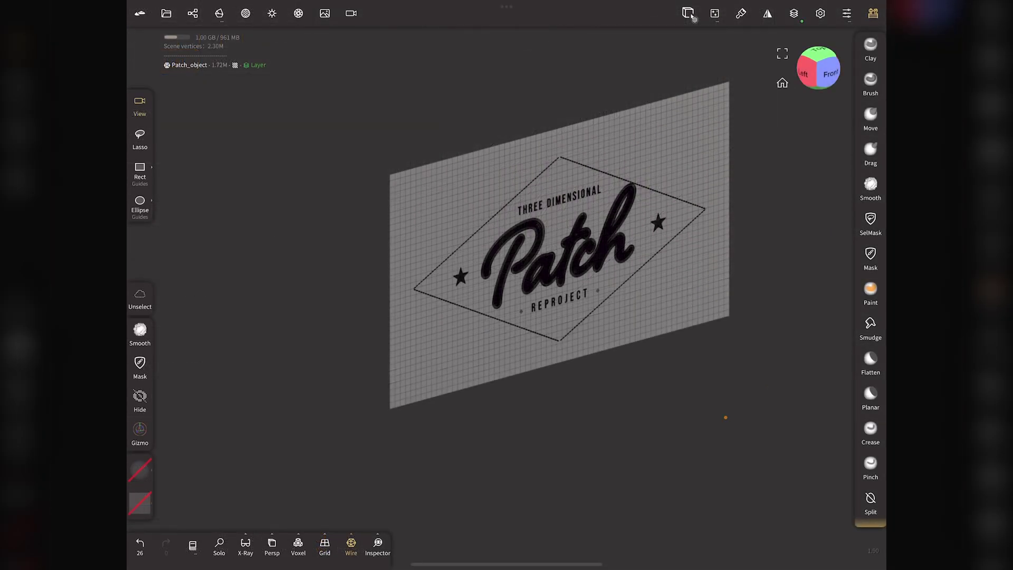
click(827, 73)
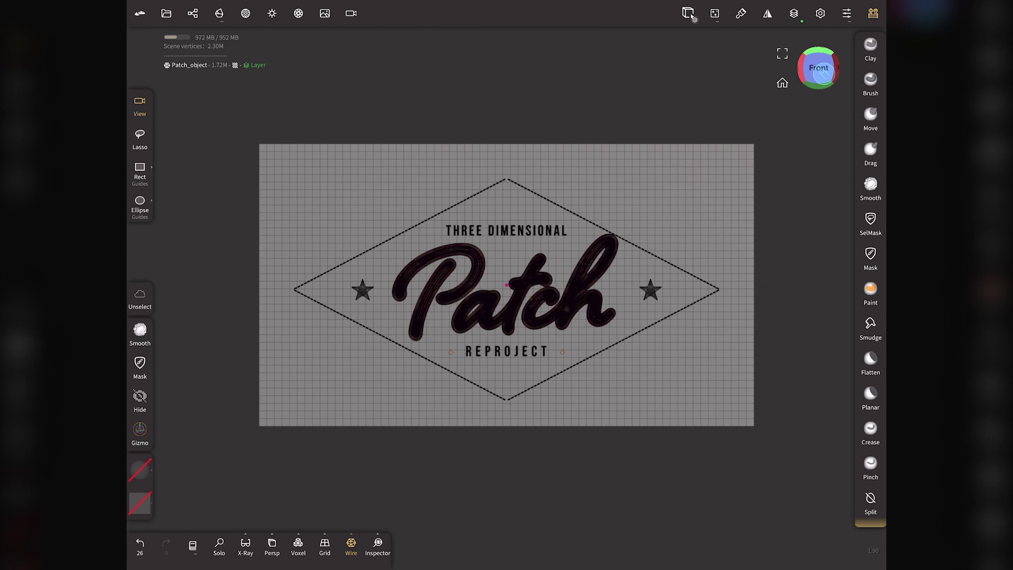
drag(821, 73, 719, 83)
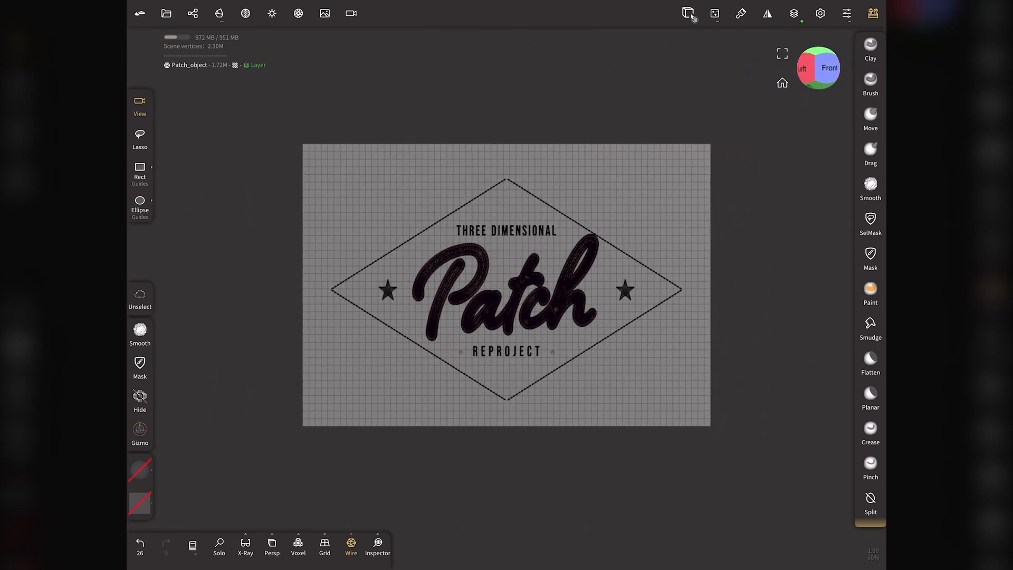
click(827, 67)
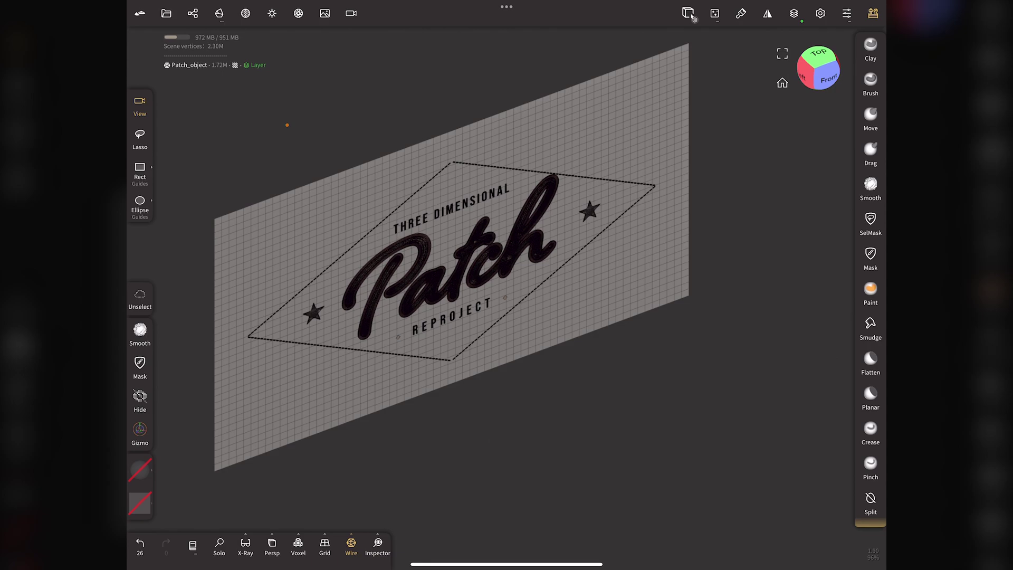
click(794, 13)
drag(819, 129, 642, 126)
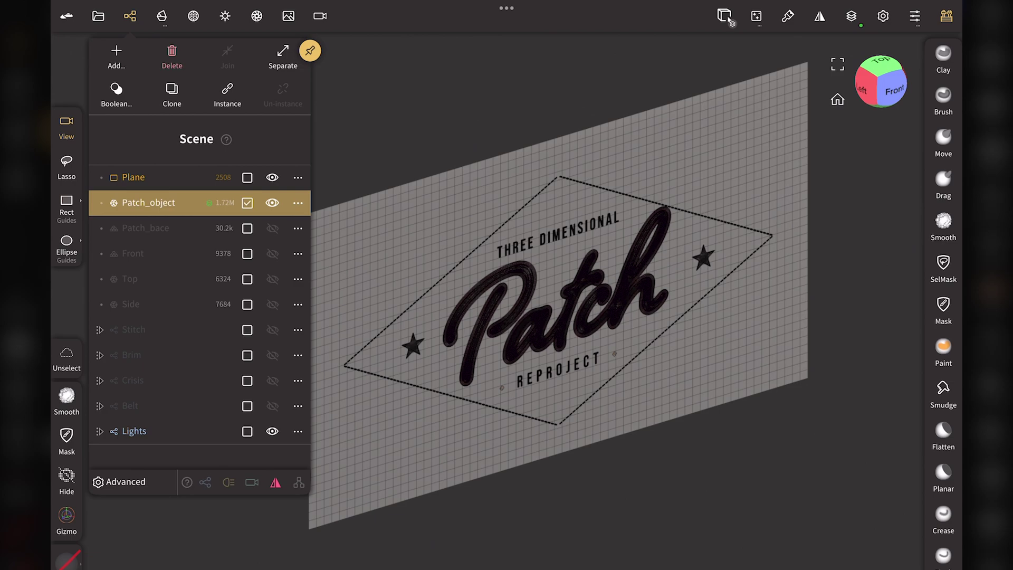
- Hide Patch_object, show and select Patch_bace, and add a new layer to it
click(272, 203)
click(272, 228)
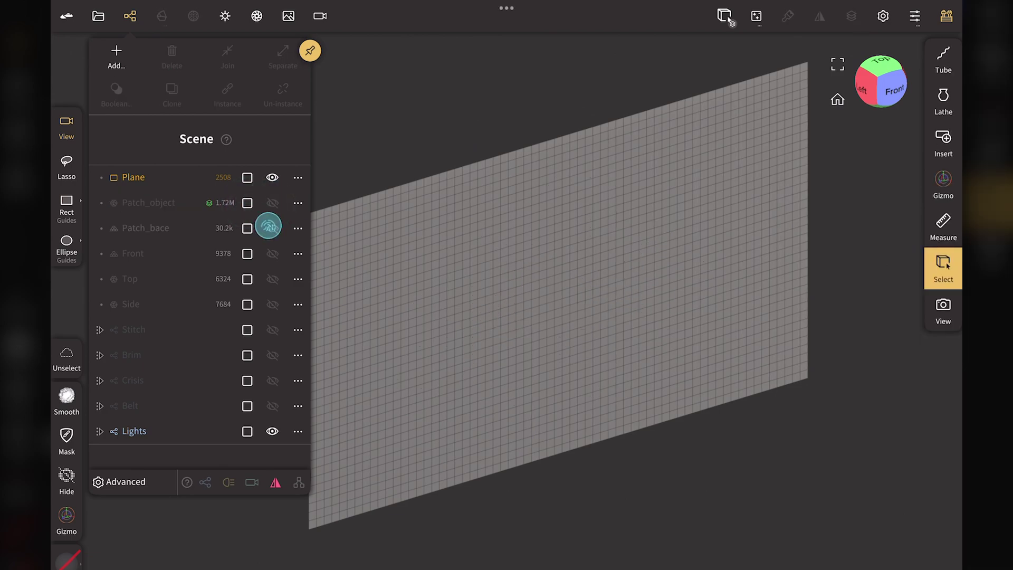
click(146, 228)
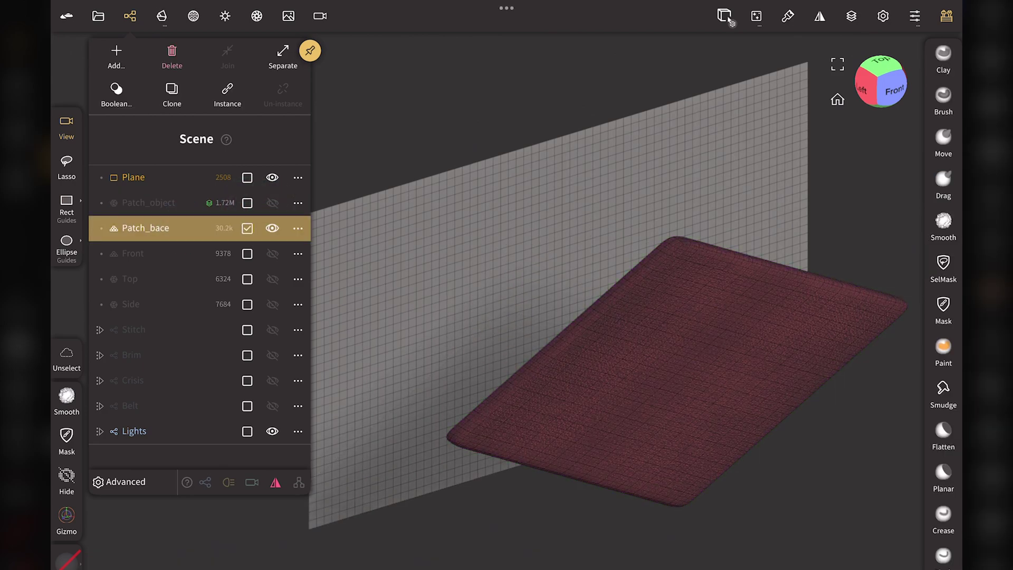
click(851, 16)
click(823, 89)
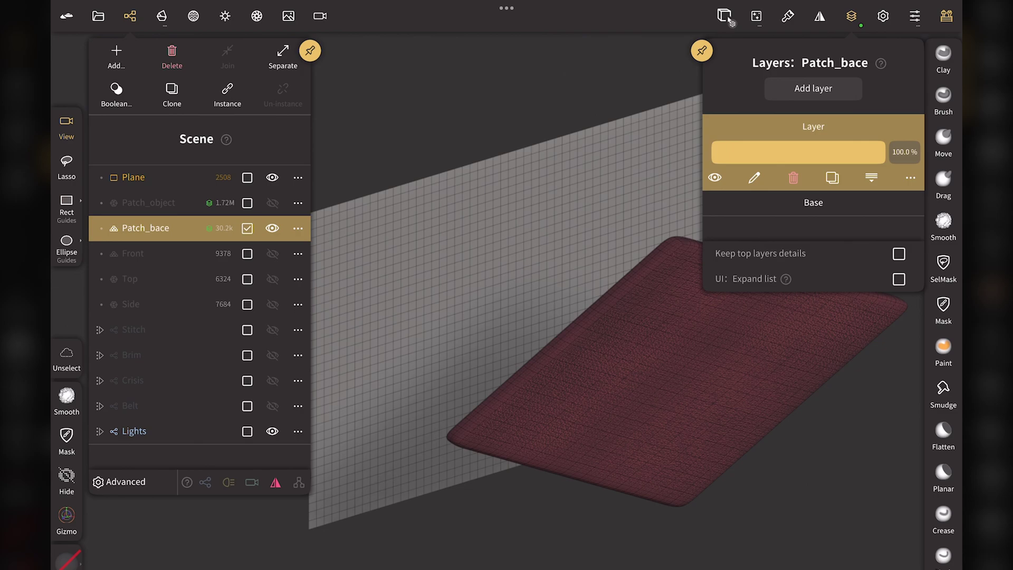
click(851, 16)
- Reproject the high-res Patch detail onto Patch_bace and delete the helper Plane
click(162, 16)
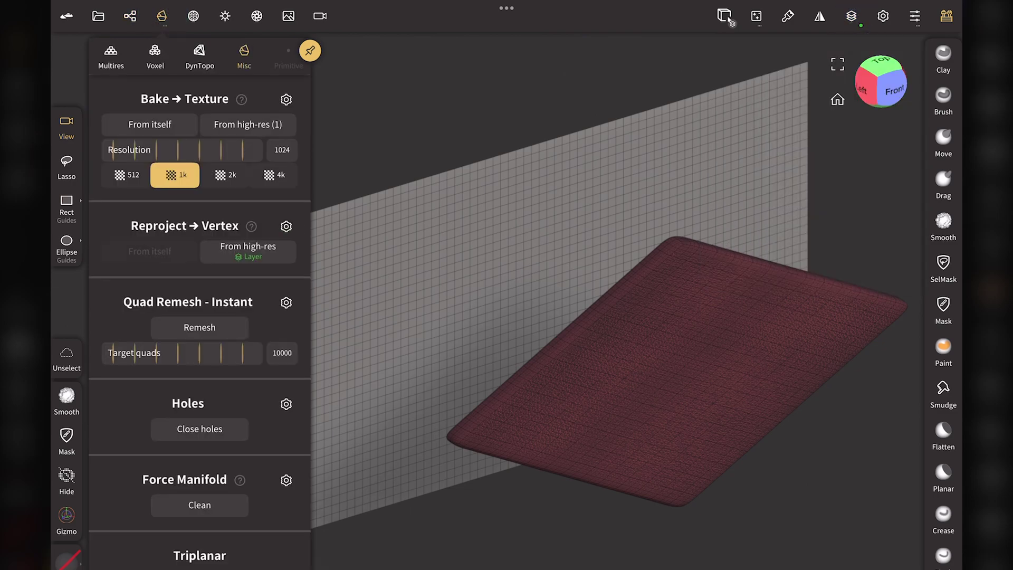
click(248, 252)
click(130, 16)
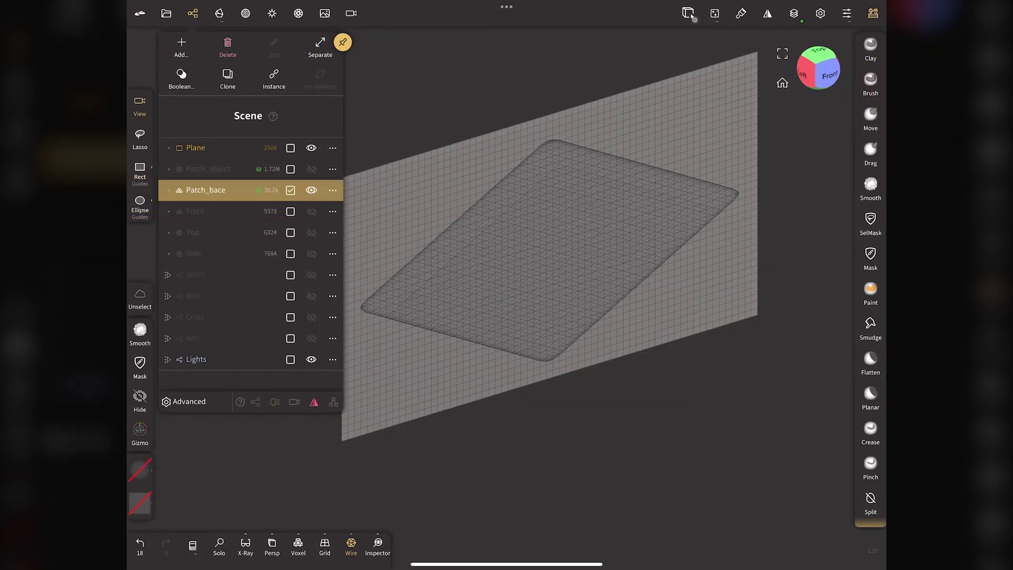
click(205, 147)
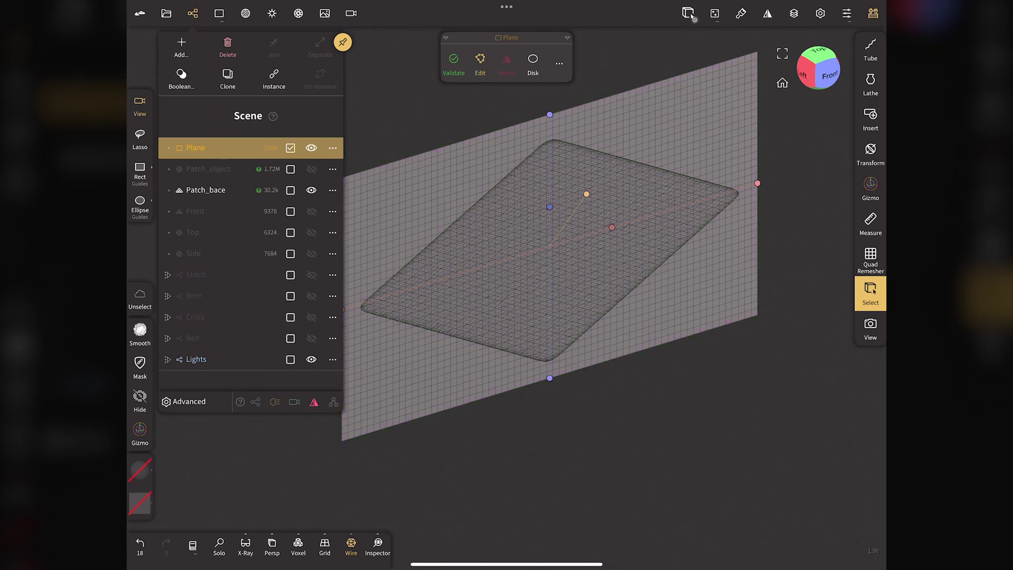
click(227, 45)
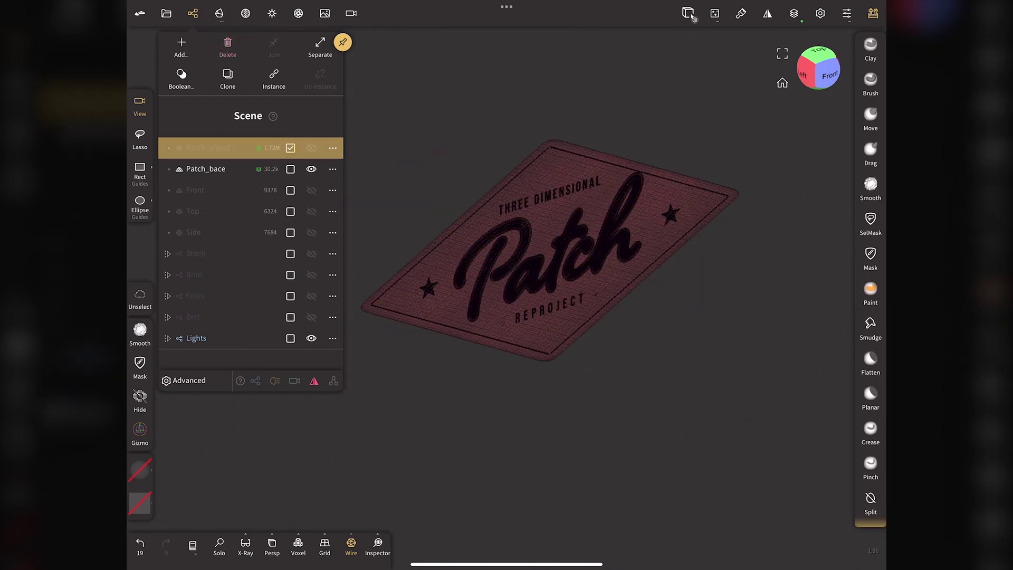
- Deselect Patch_object and close the scene list to view the badge on the Front panel
click(291, 147)
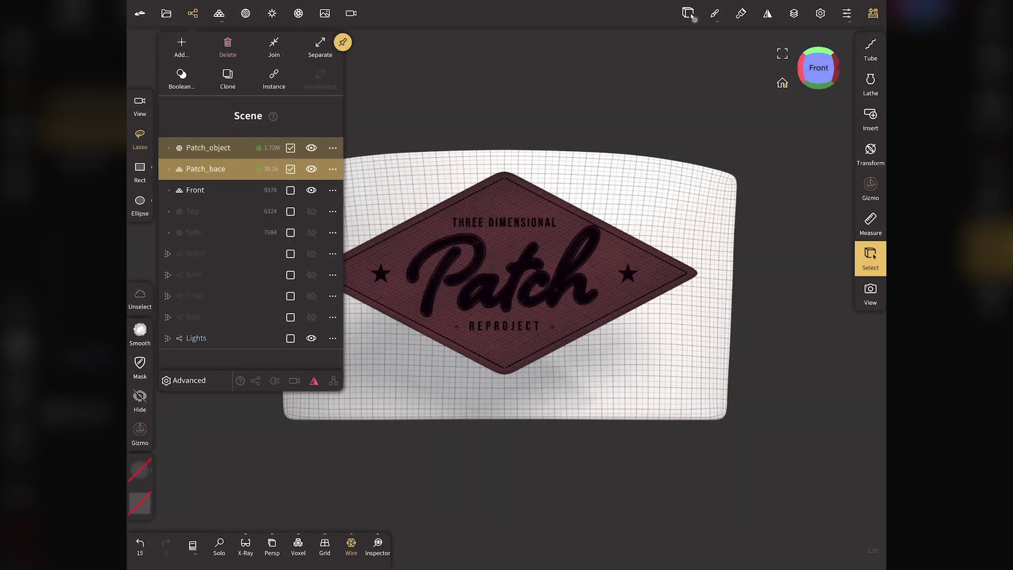
click(193, 13)
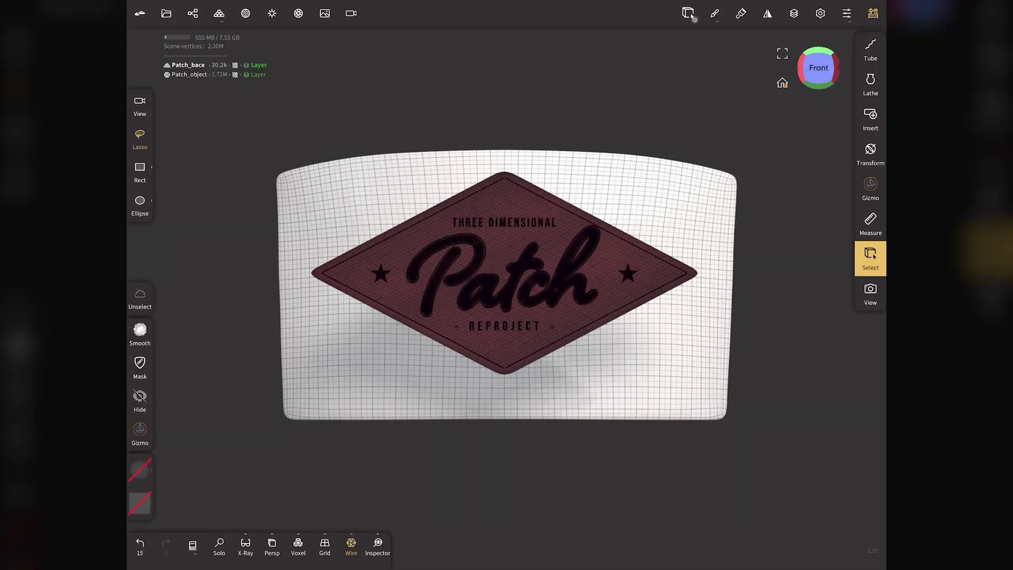
- Move and rotate the patch with the gizmo against the curved panel, then view it front-right
click(802, 67)
click(140, 430)
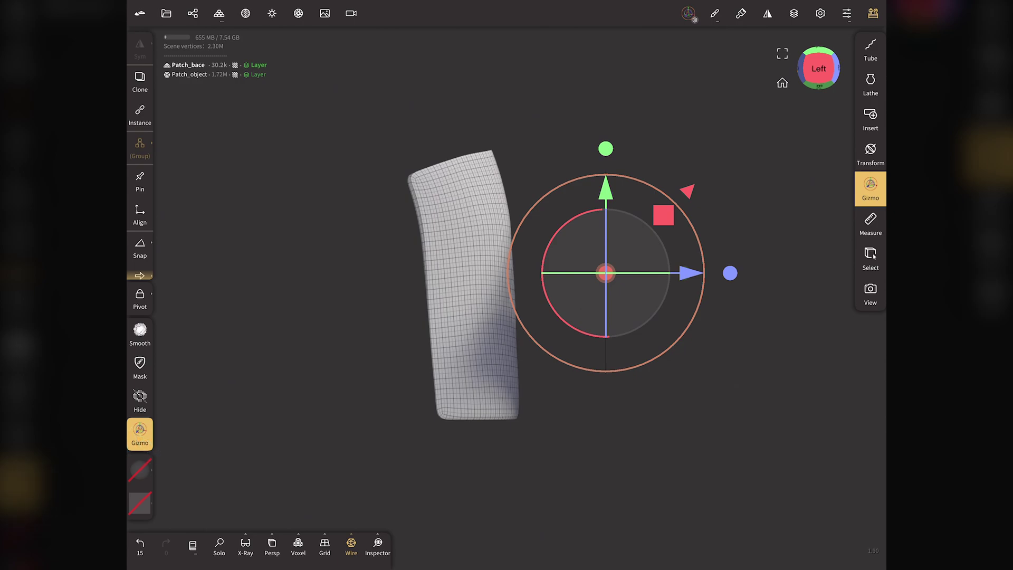
drag(686, 272, 613, 273)
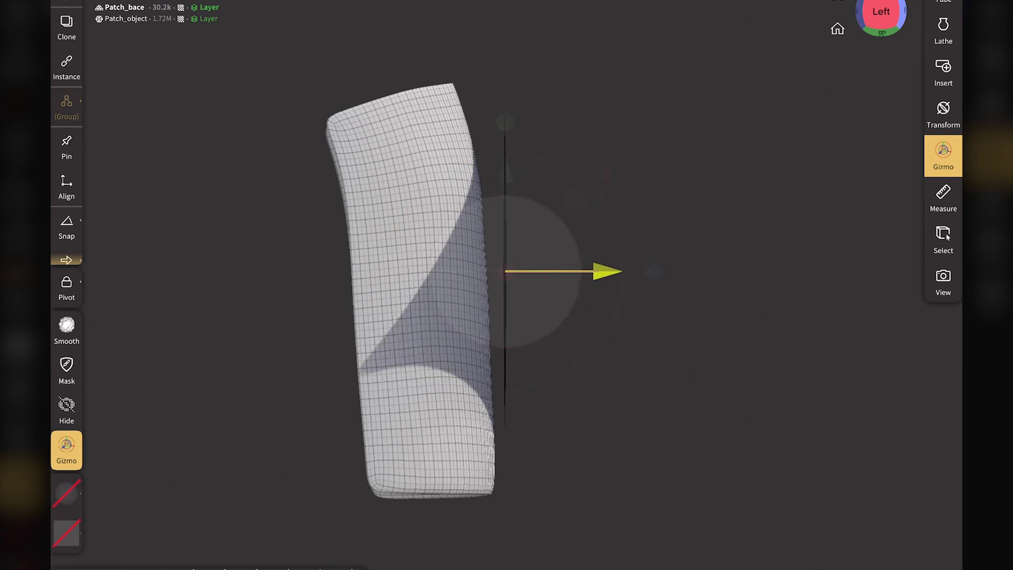
drag(606, 272, 602, 272)
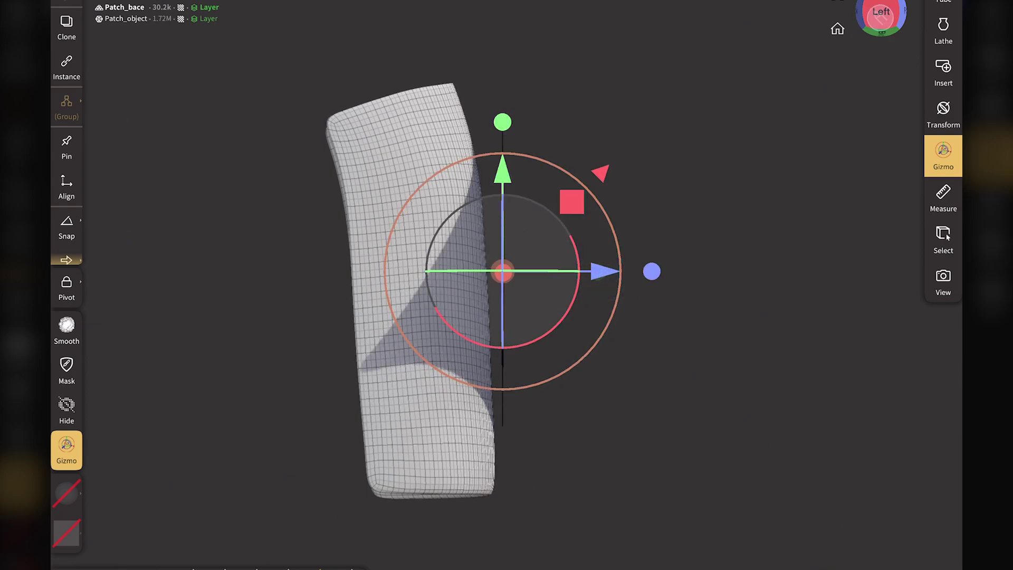
mouse_move(559, 327)
mouse_down()
mouse_move(577, 248)
mouse_move(575, 295)
mouse_up()
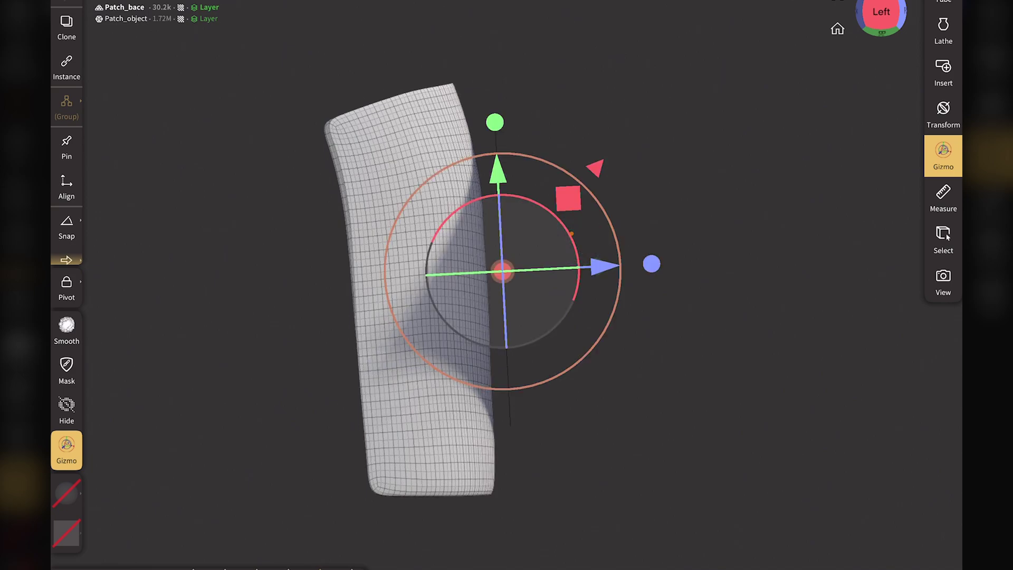
drag(606, 267, 594, 267)
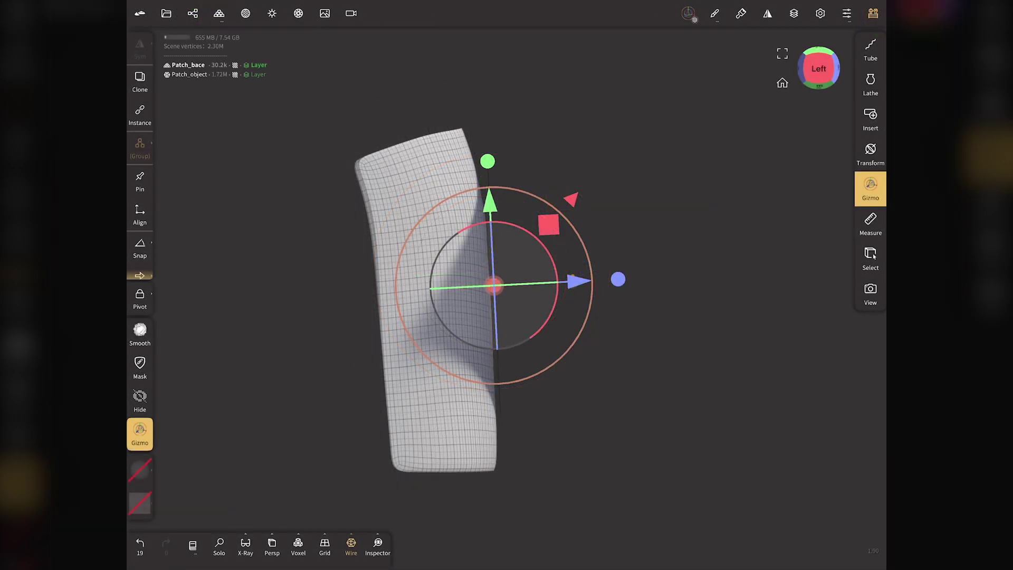
click(782, 83)
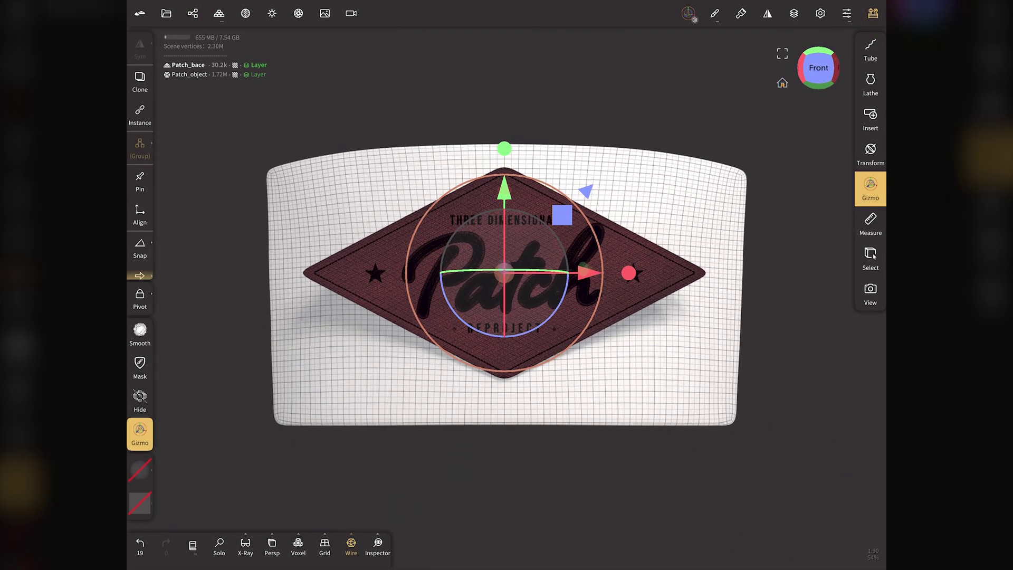
mouse_move(660, 87)
mouse_down()
mouse_move(698, 87)
mouse_move(601, 102)
mouse_move(837, 97)
mouse_up()
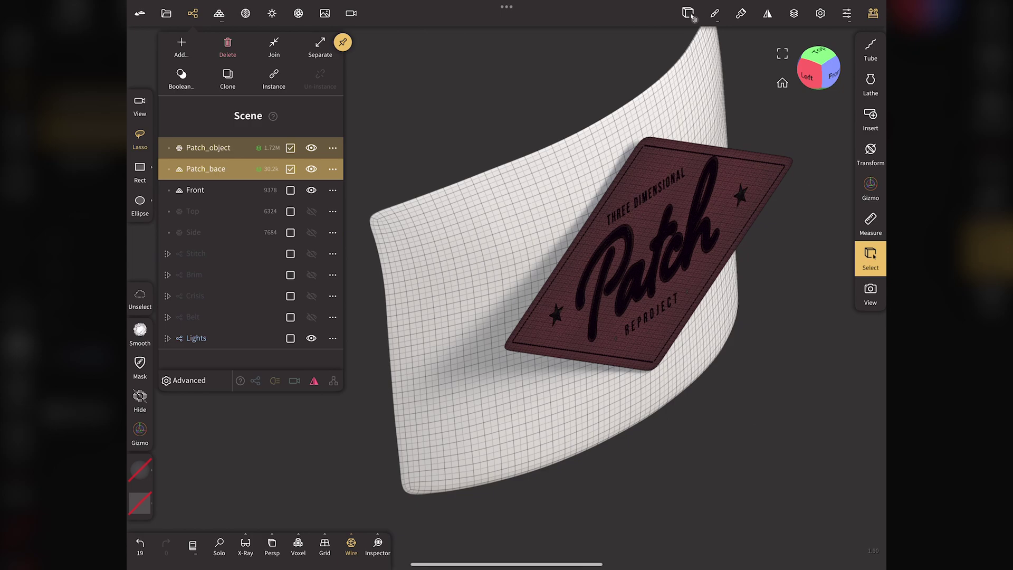
- Hide Patch_bace and add a new layer to Patch_object
click(291, 169)
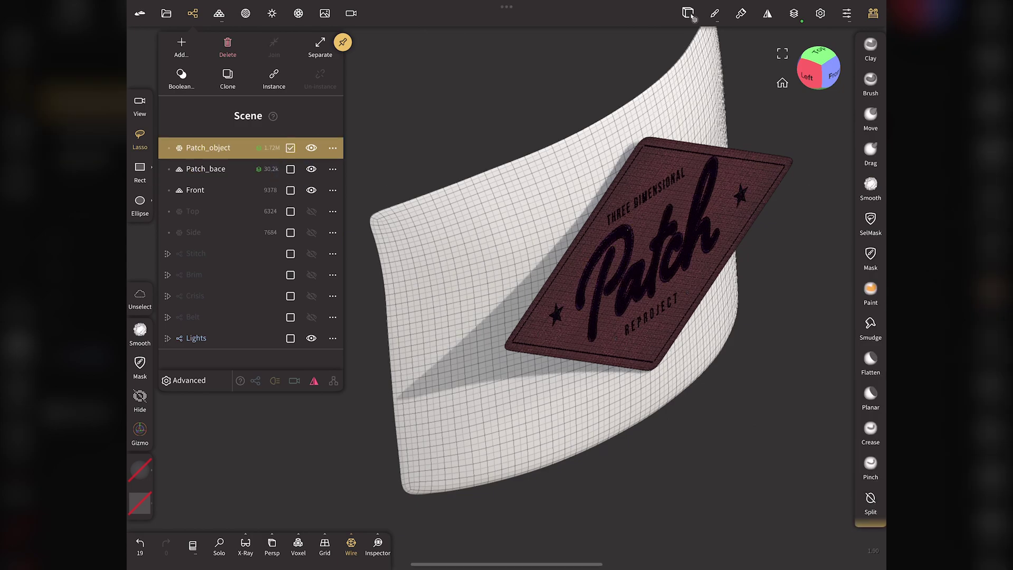
click(311, 168)
click(795, 13)
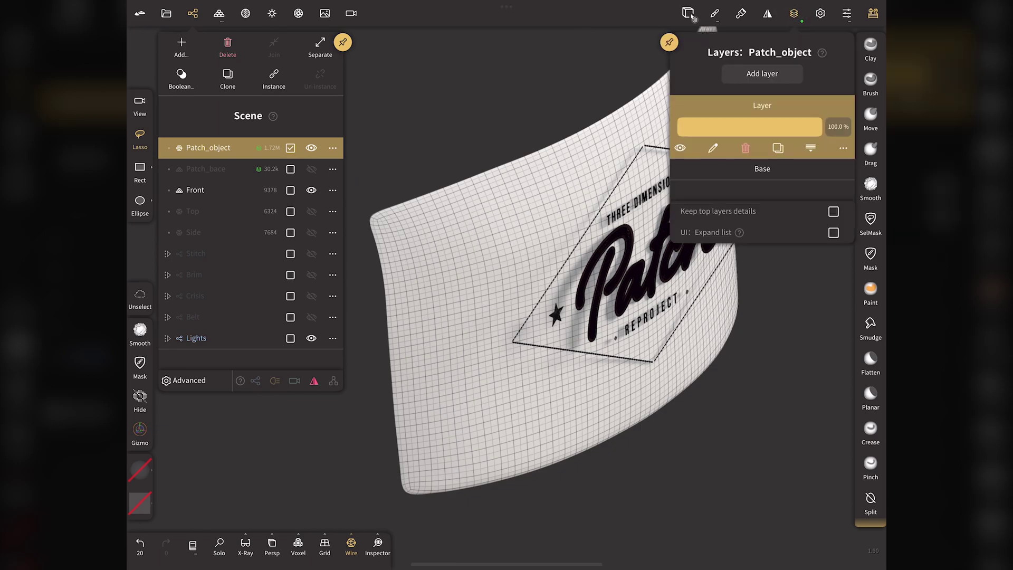
click(785, 73)
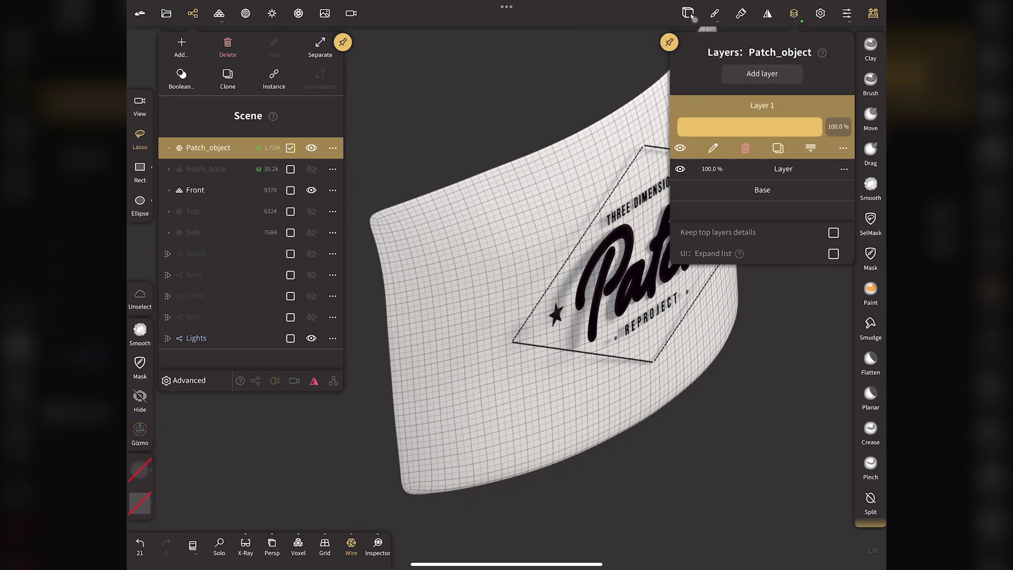
click(794, 13)
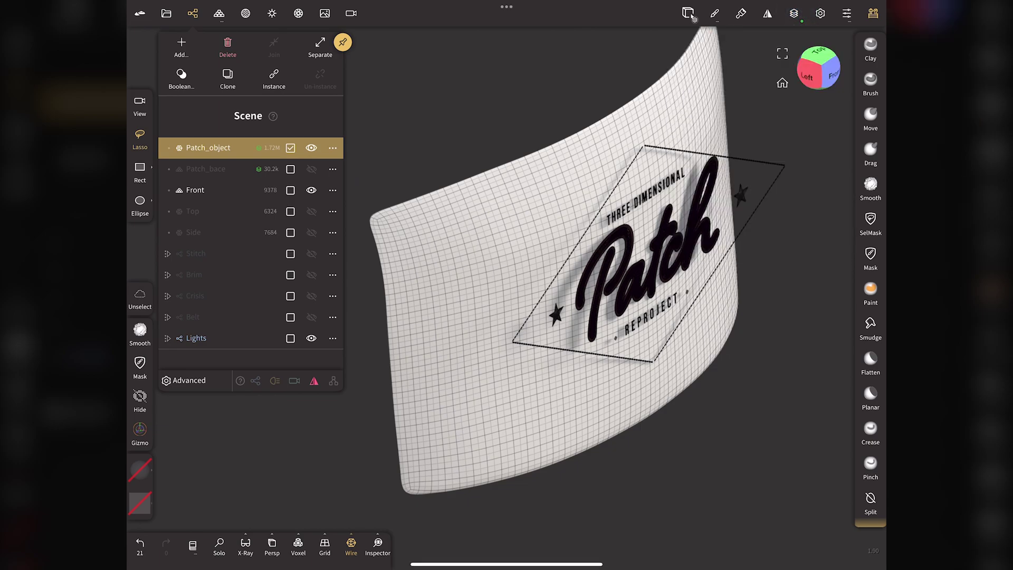
- Enable Ray bias at 100% in Reproject→Vertex settings and reproject the patch from high-res
click(219, 13)
click(288, 44)
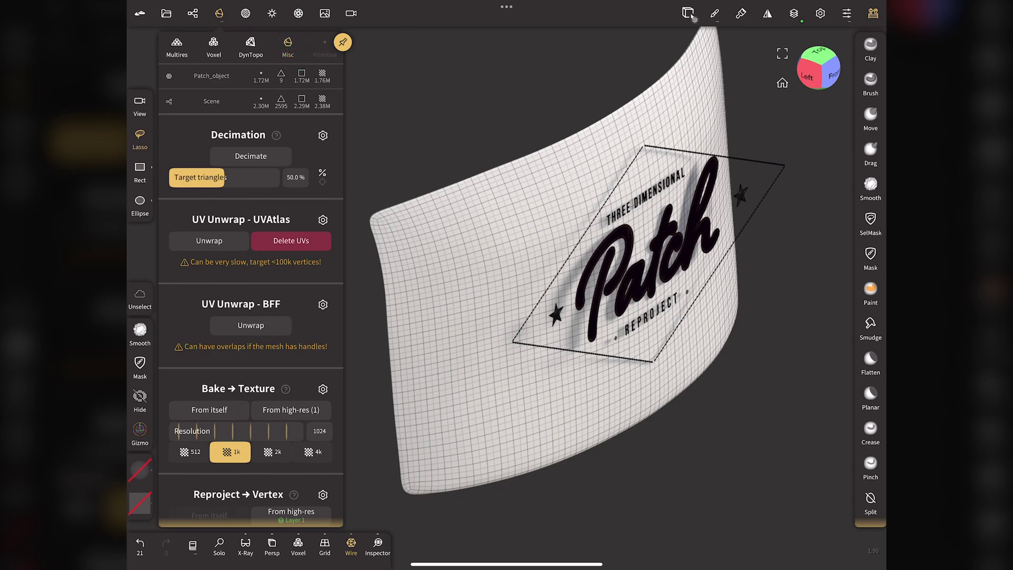
scroll(215, 366, down, 6)
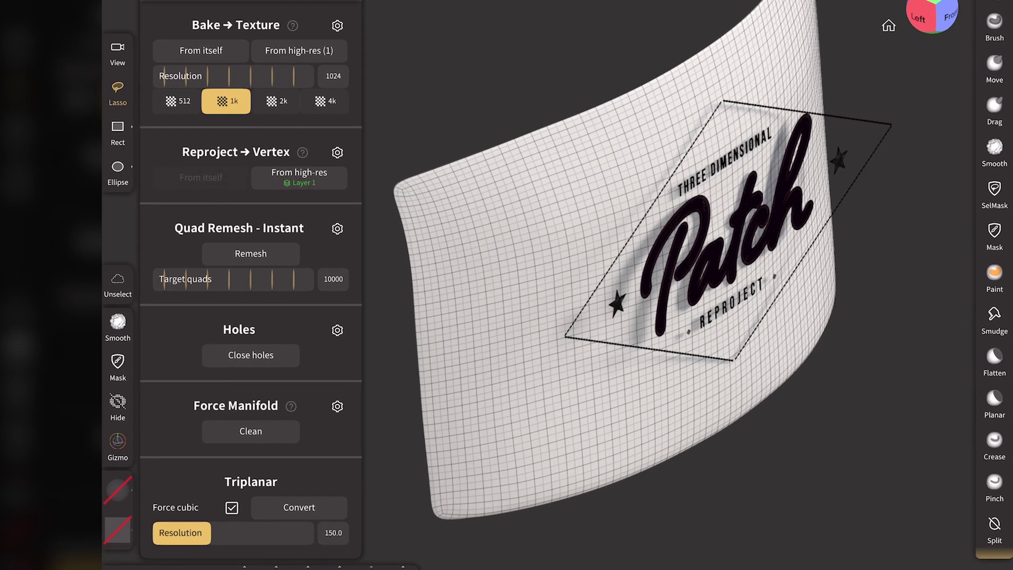
click(337, 152)
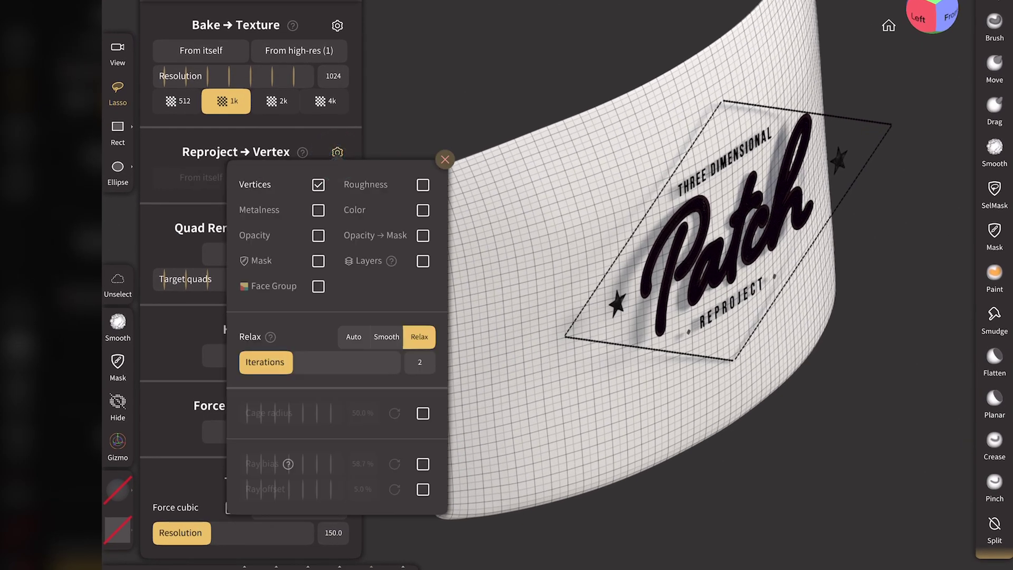
click(423, 463)
drag(298, 465, 621, 463)
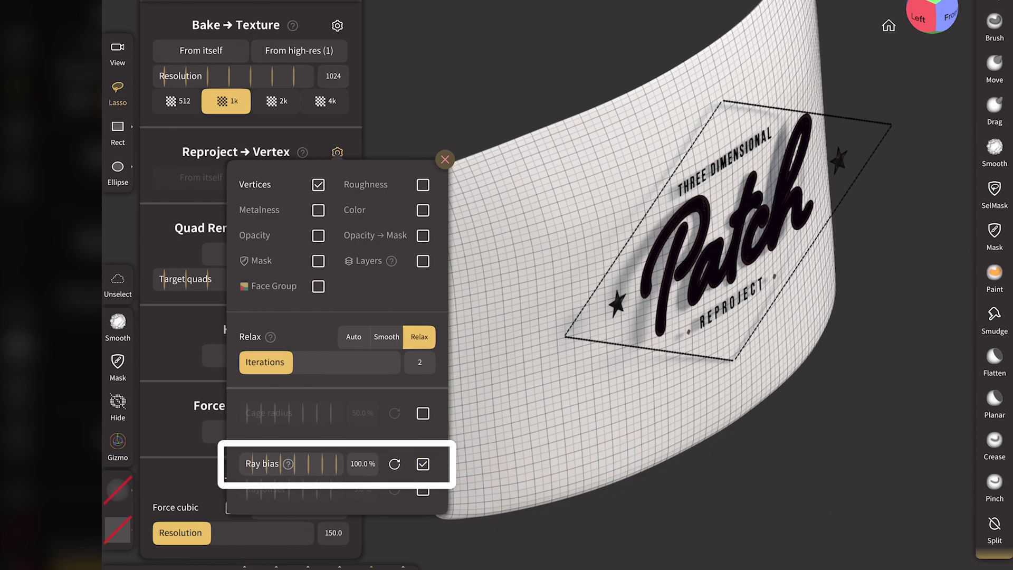
click(337, 152)
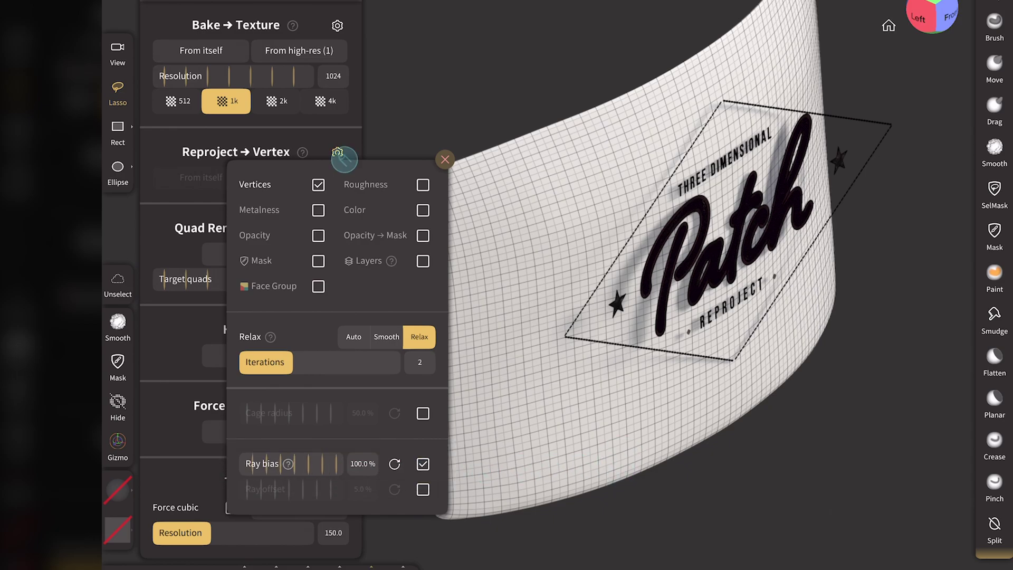
click(299, 178)
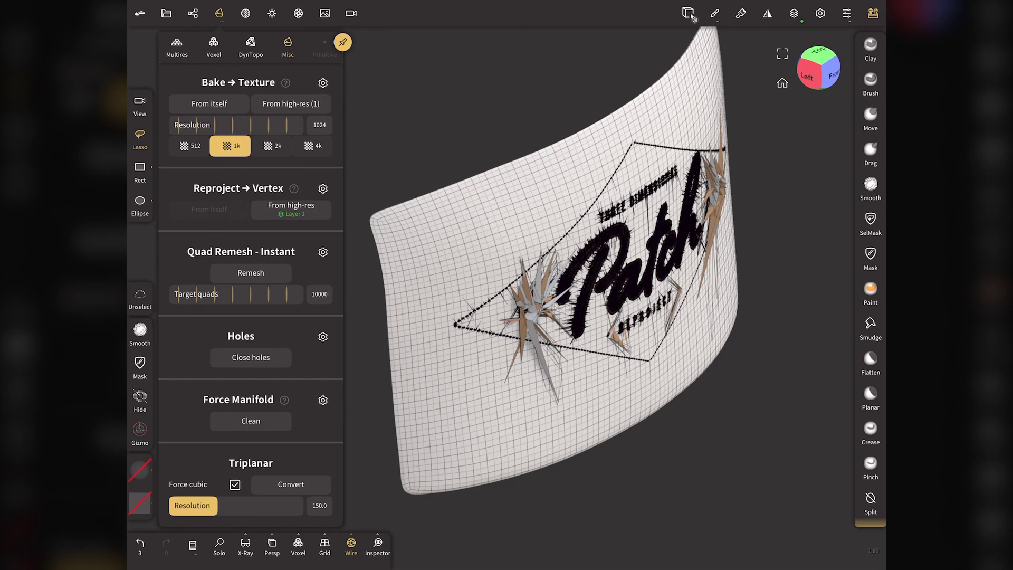
- Undo the spiky reprojection and subdivide the Front panel three times to 600k
key(ctrl+z)
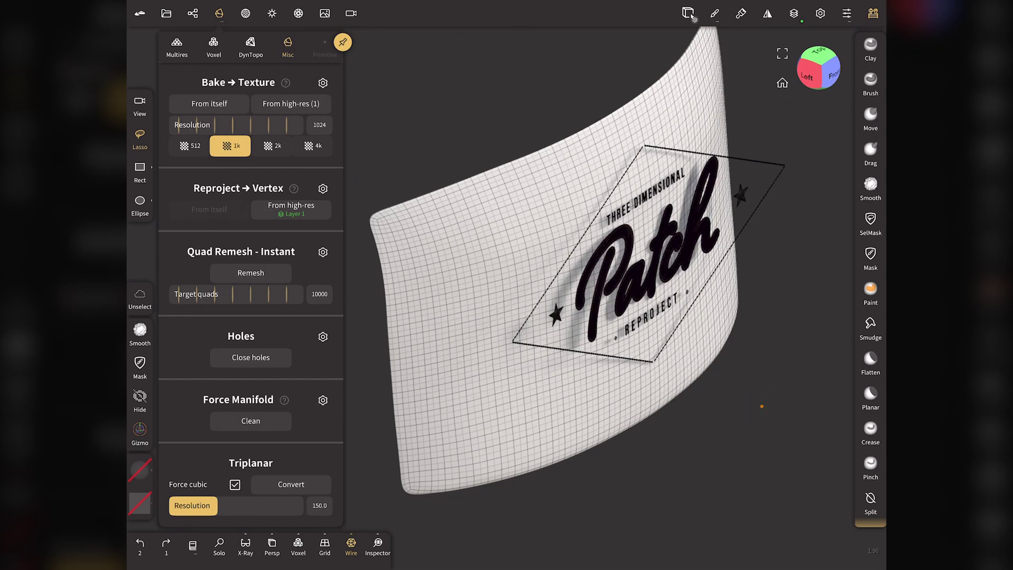
click(291, 206)
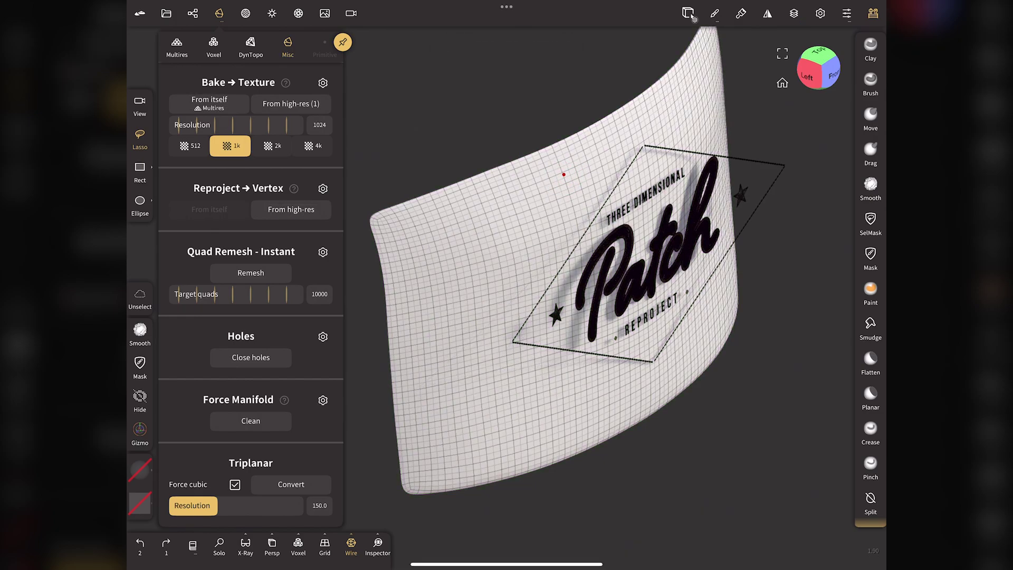
click(177, 48)
click(273, 178)
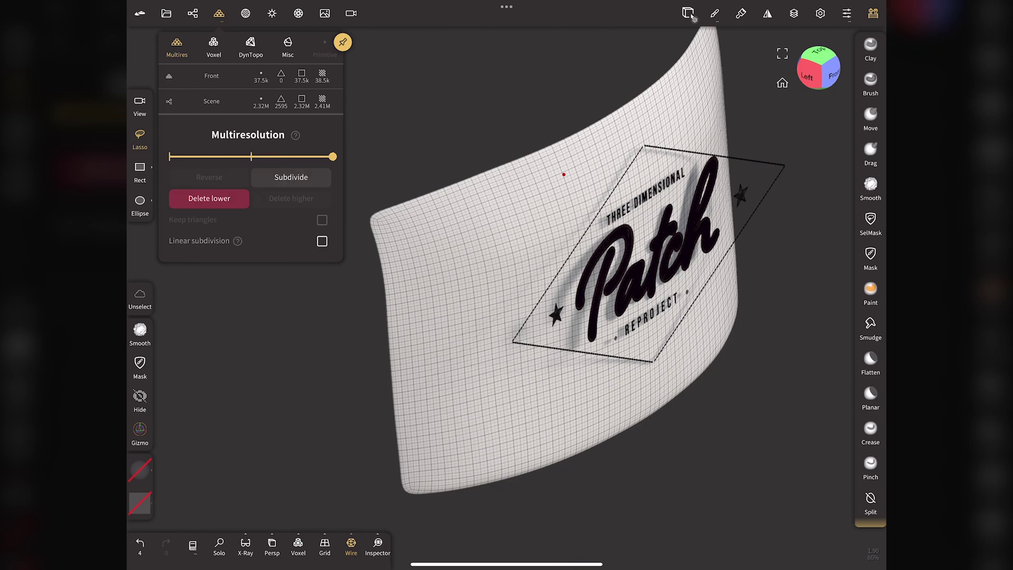
click(273, 178)
click(274, 176)
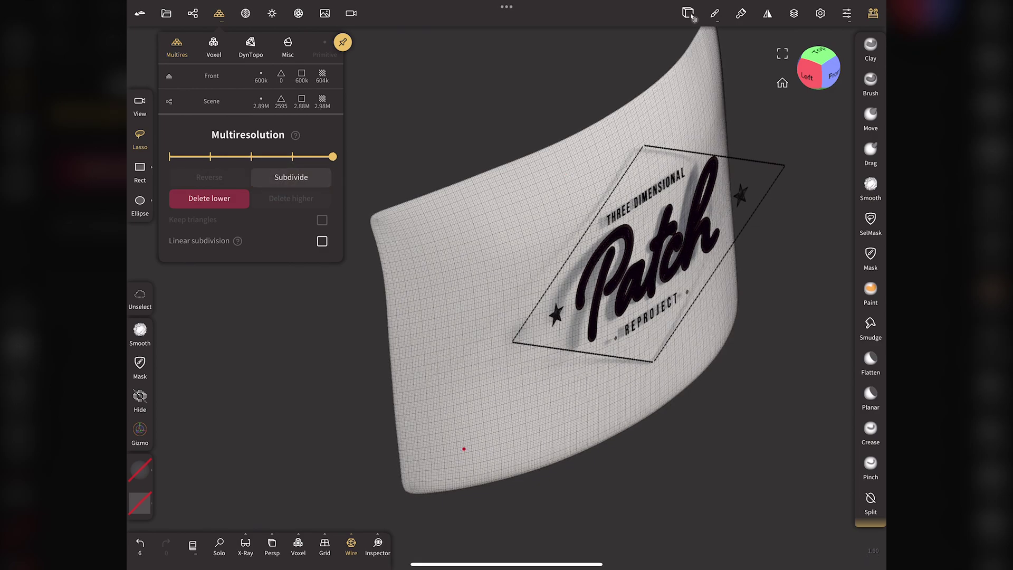
- Switch off Ray bias in the vertex reprojection settings
click(288, 46)
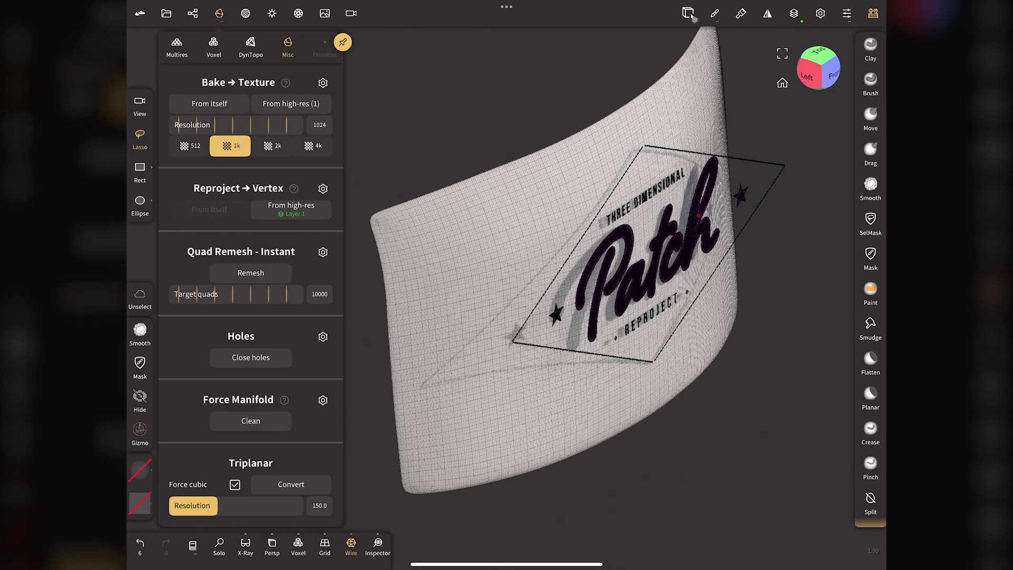
click(323, 188)
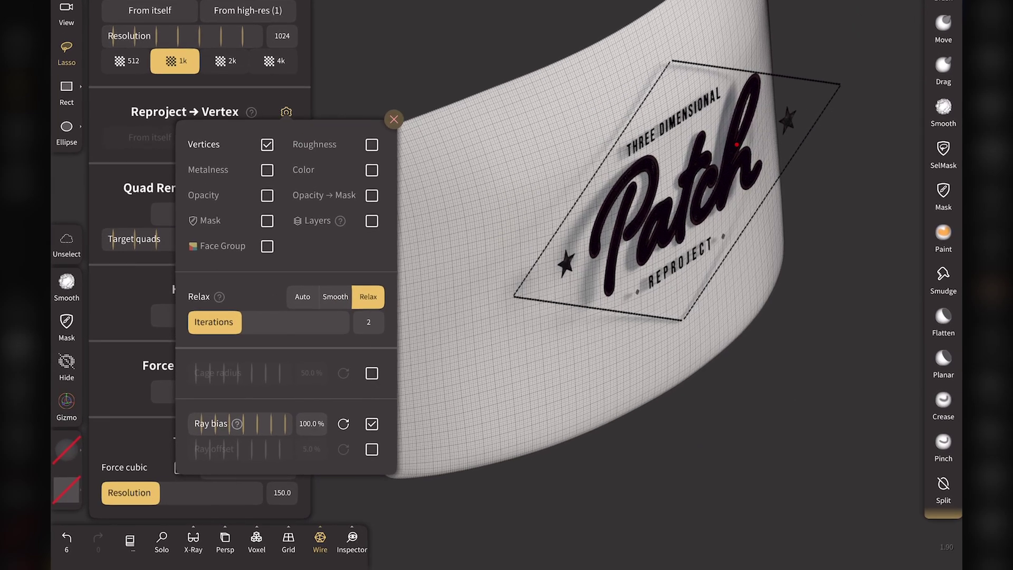
click(371, 424)
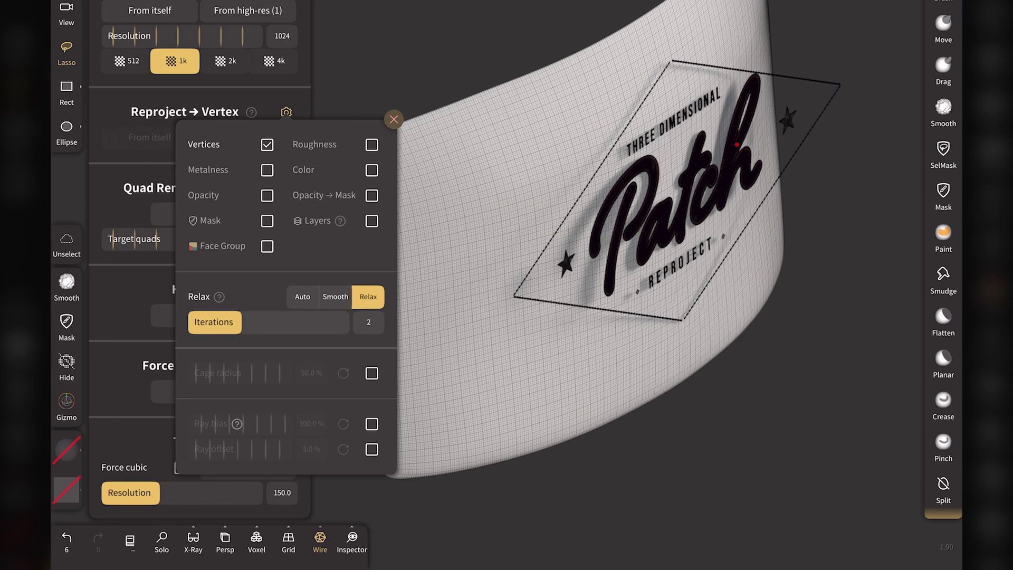
- Reproject from high-res again, then add a new layer to Patch_bace
click(394, 119)
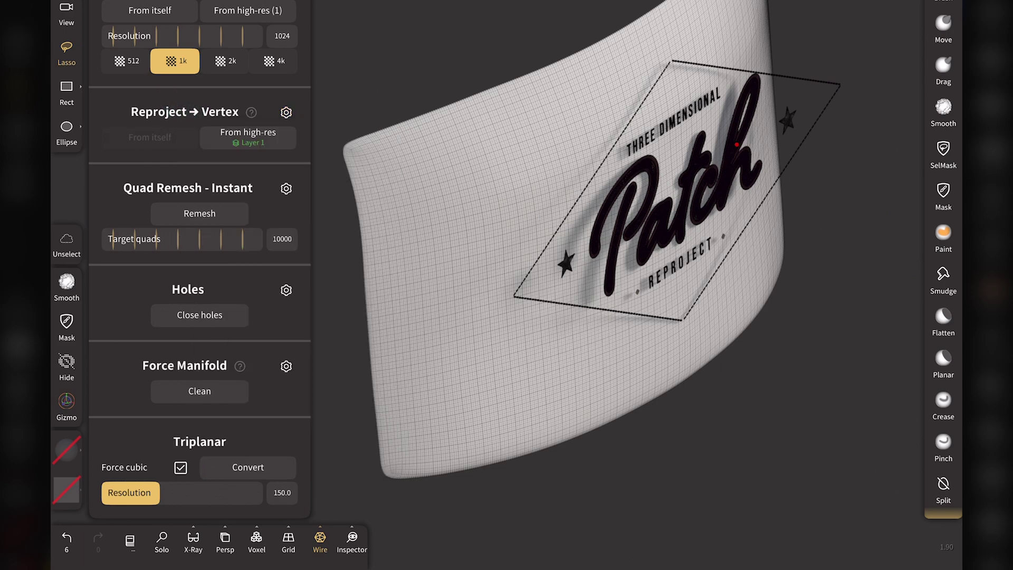
click(247, 138)
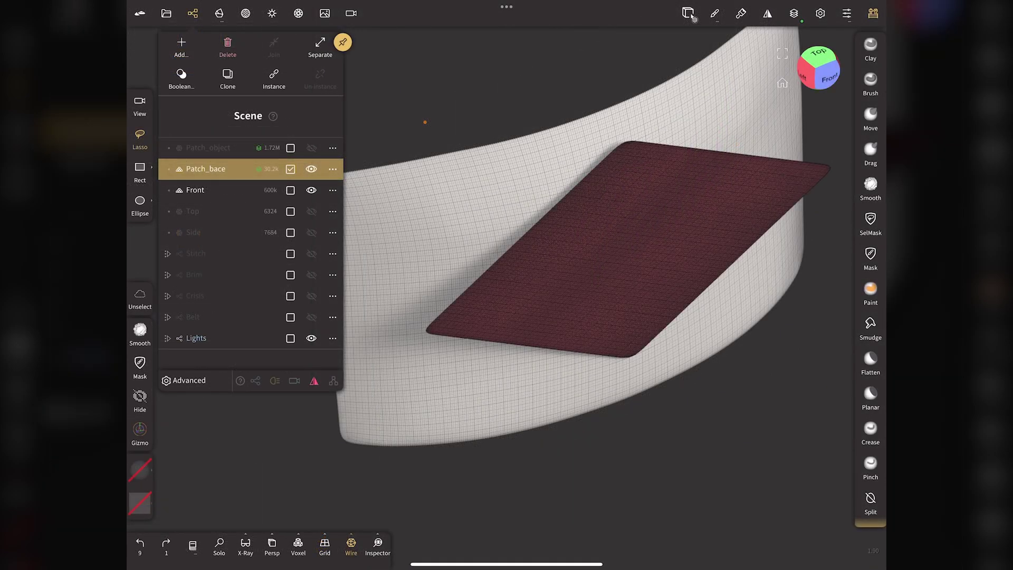
click(794, 13)
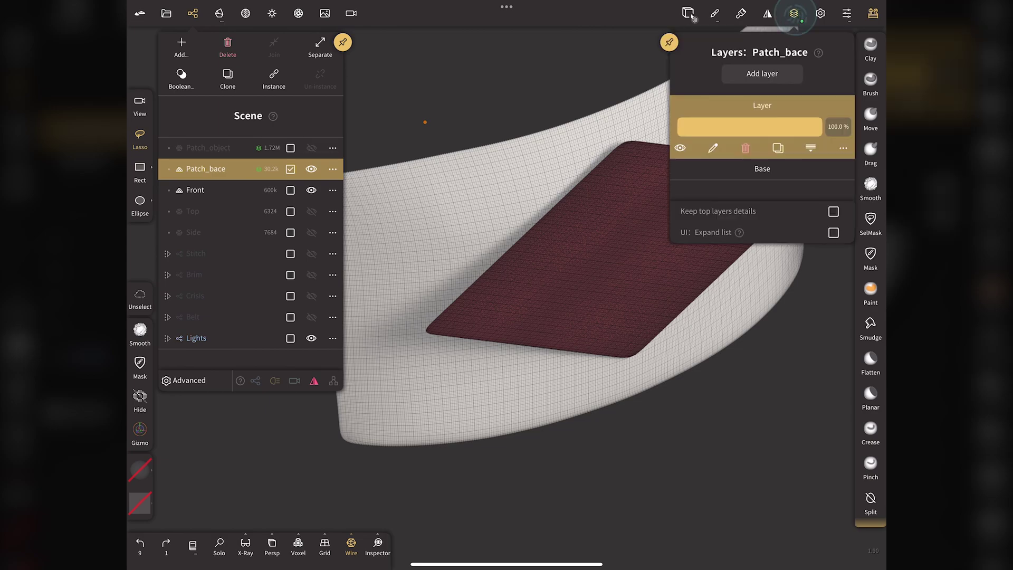
click(762, 74)
click(794, 13)
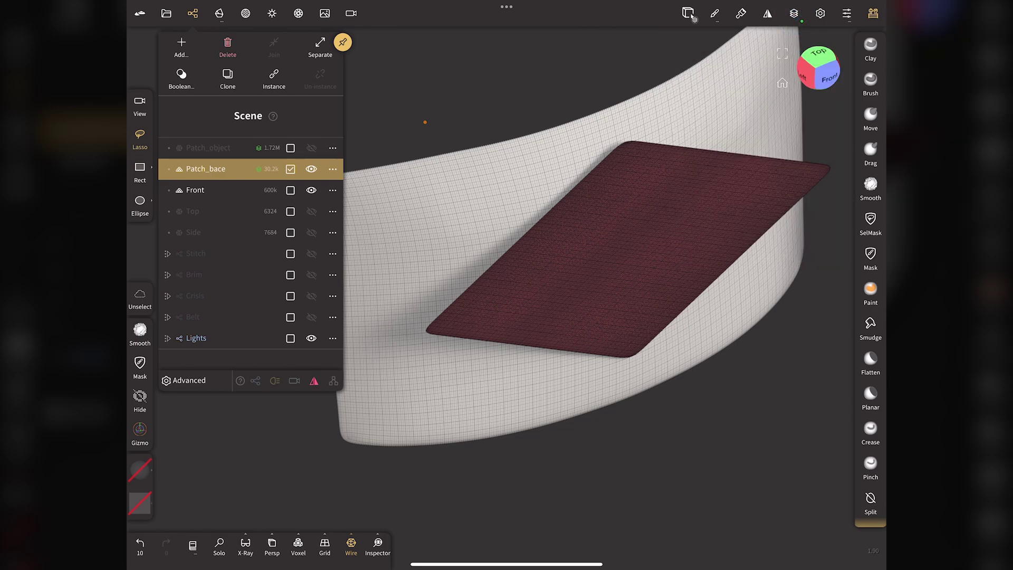
- Reproject Patch_bace onto the curved Front panel and orbit to inspect it
click(218, 13)
click(285, 207)
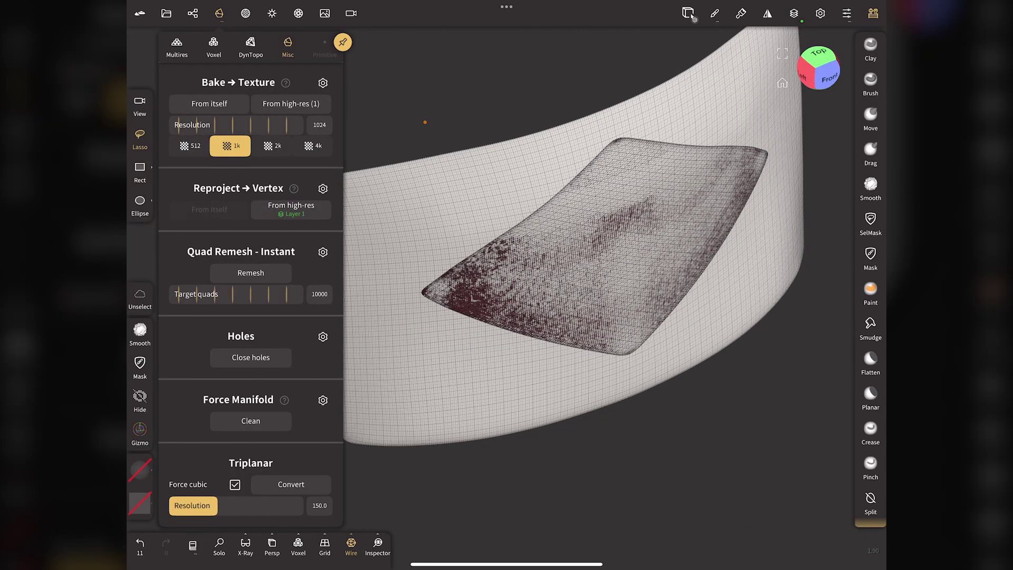
drag(424, 122, 288, 289)
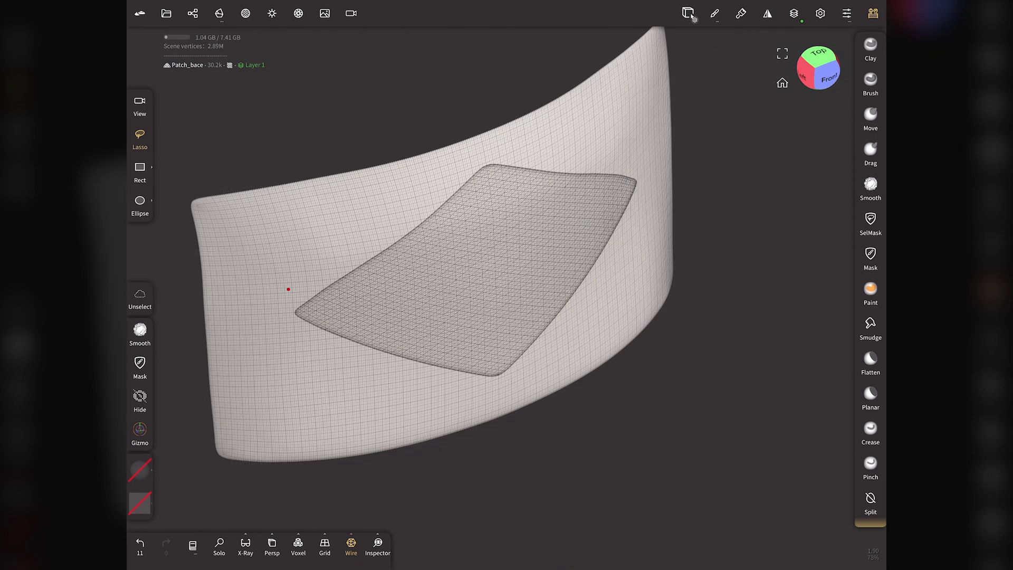
- Set Patch_bace's Layer strength to 0%
click(794, 14)
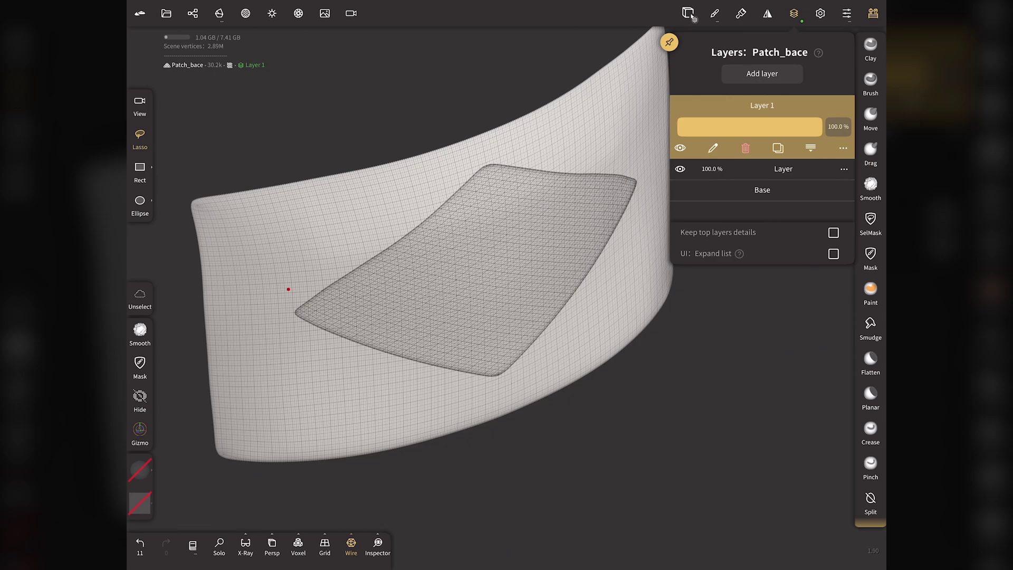
click(783, 168)
drag(818, 149, 632, 161)
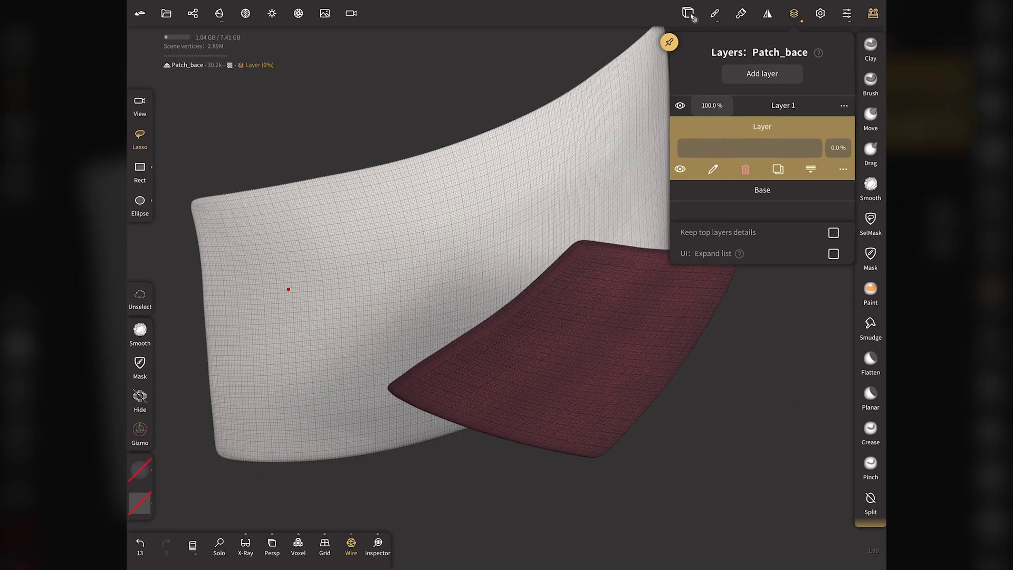
- Show and select Patch_object, and set its Layer 1 strength to 0%
click(193, 13)
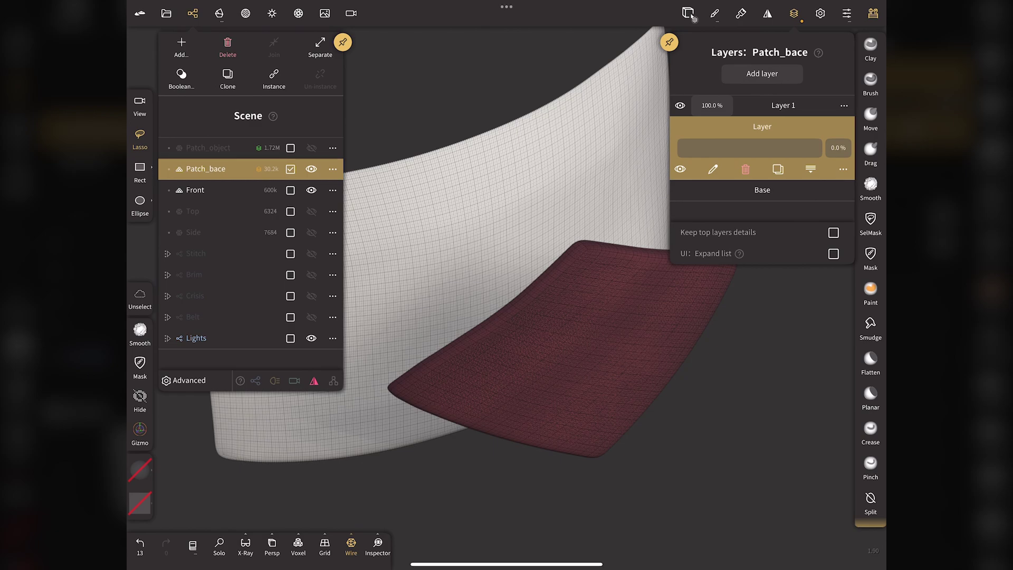
click(311, 147)
click(228, 147)
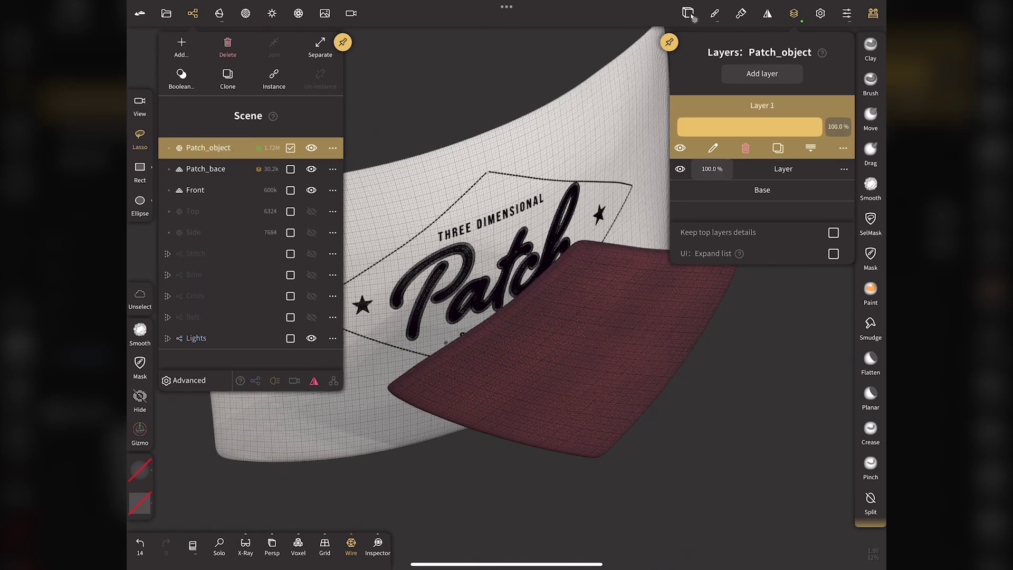
click(820, 172)
mouse_move(819, 149)
mouse_down()
mouse_move(678, 150)
mouse_move(642, 167)
mouse_move(574, 167)
mouse_move(572, 182)
mouse_up()
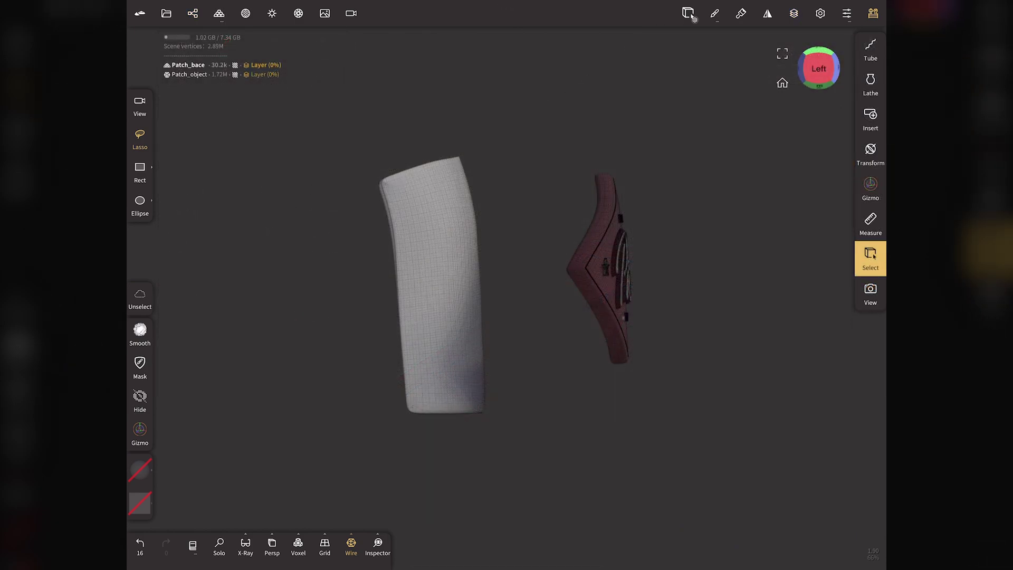
- Slide the Patch badge left with the gizmo onto the curved base
click(870, 185)
drag(686, 264, 594, 270)
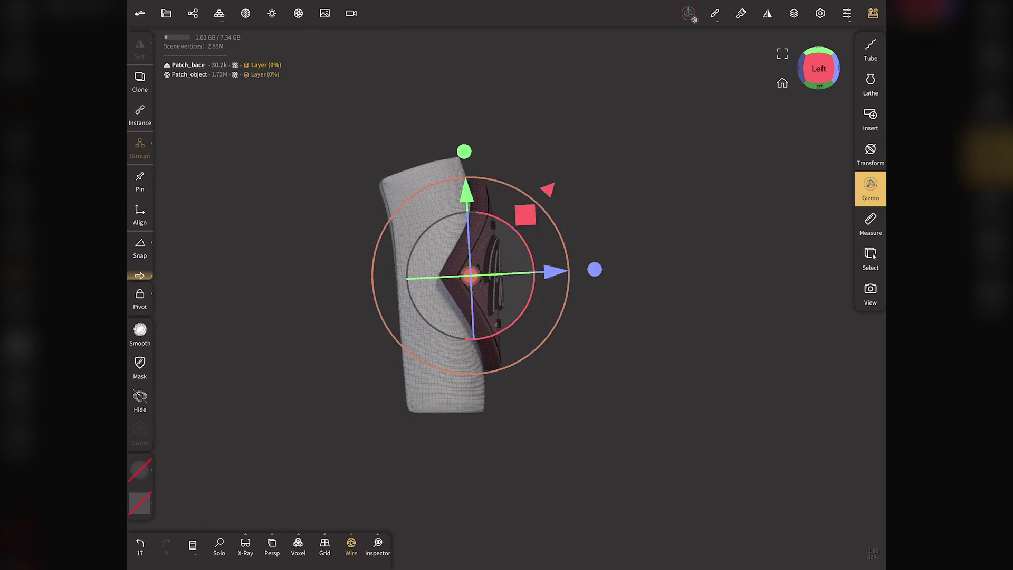
click(870, 258)
- Check the patch placement from the front, right, top and back views
click(837, 69)
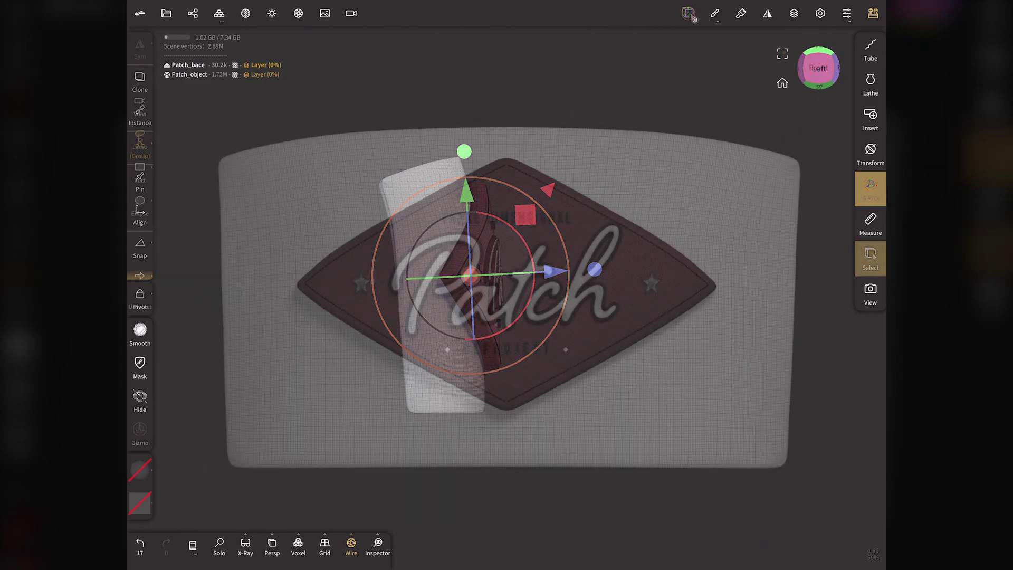
mouse_move(769, 74)
mouse_down()
mouse_move(743, 81)
mouse_move(775, 79)
mouse_up()
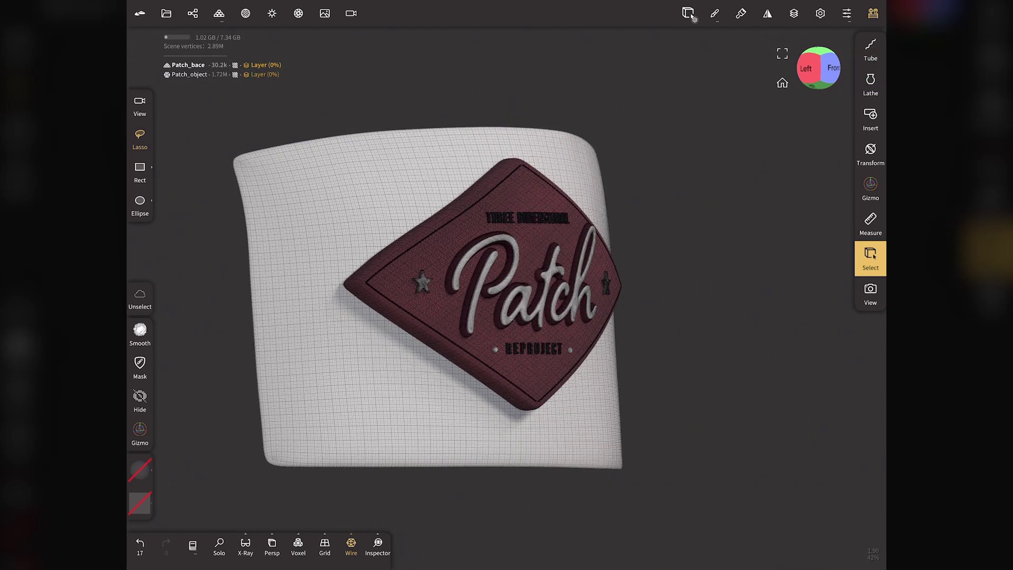
drag(825, 90, 833, 171)
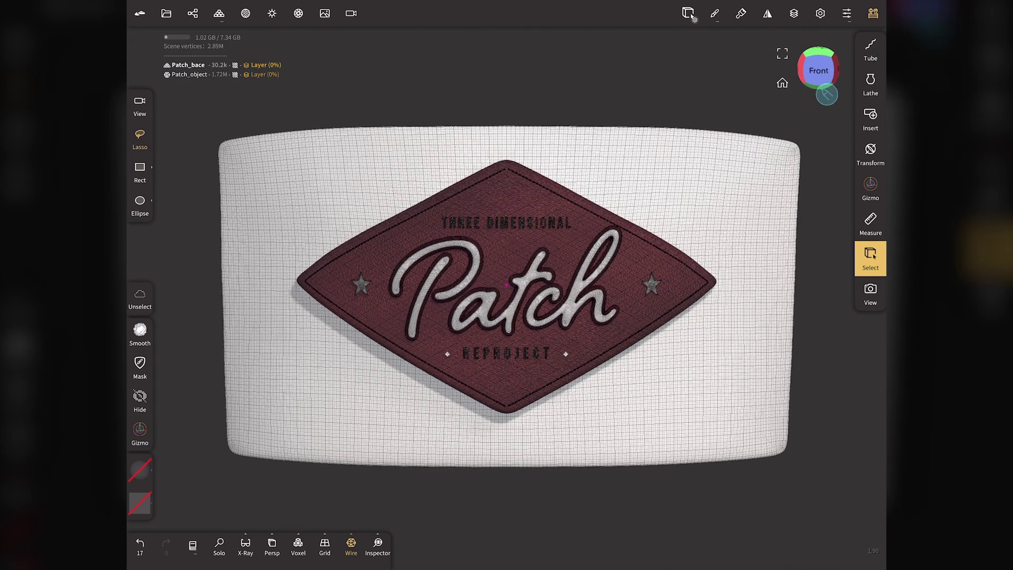
click(819, 82)
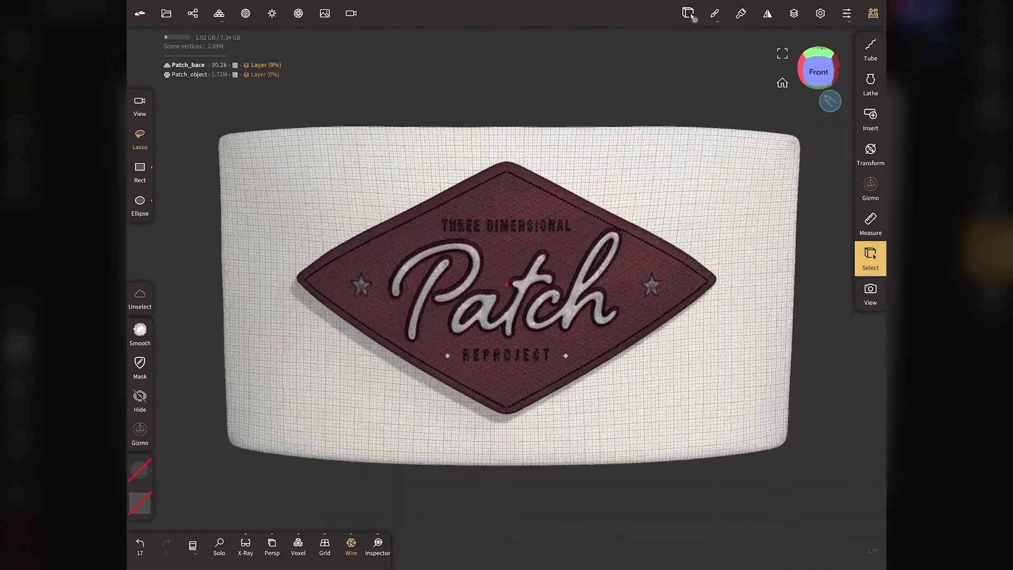
click(820, 76)
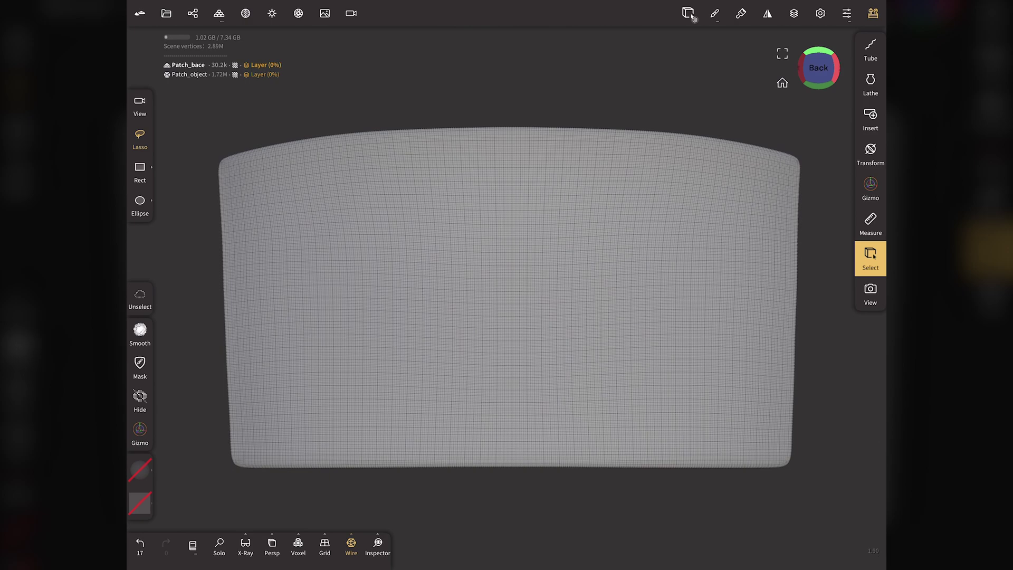
- Zoom and orbit around the patched white cap, ending on the Front view of the maroon badge
click(819, 70)
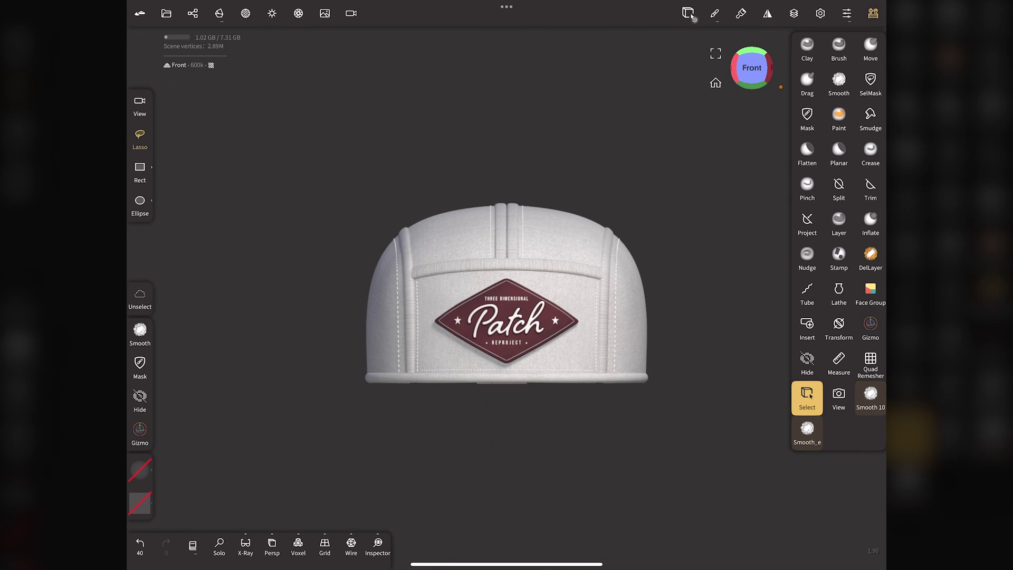
scroll(218, 260, up, 3)
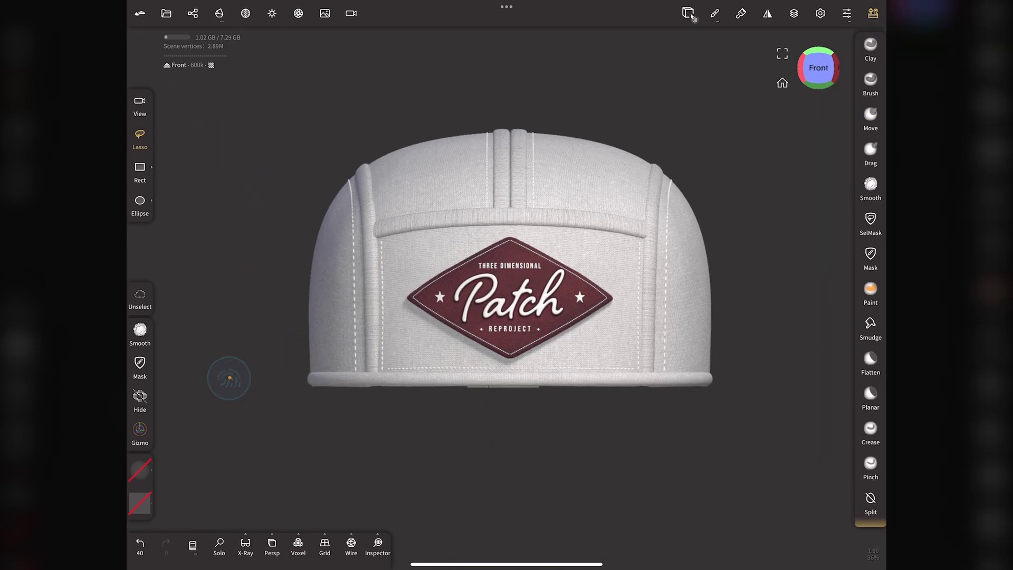
scroll(239, 281, up, 1)
drag(780, 68, 866, 77)
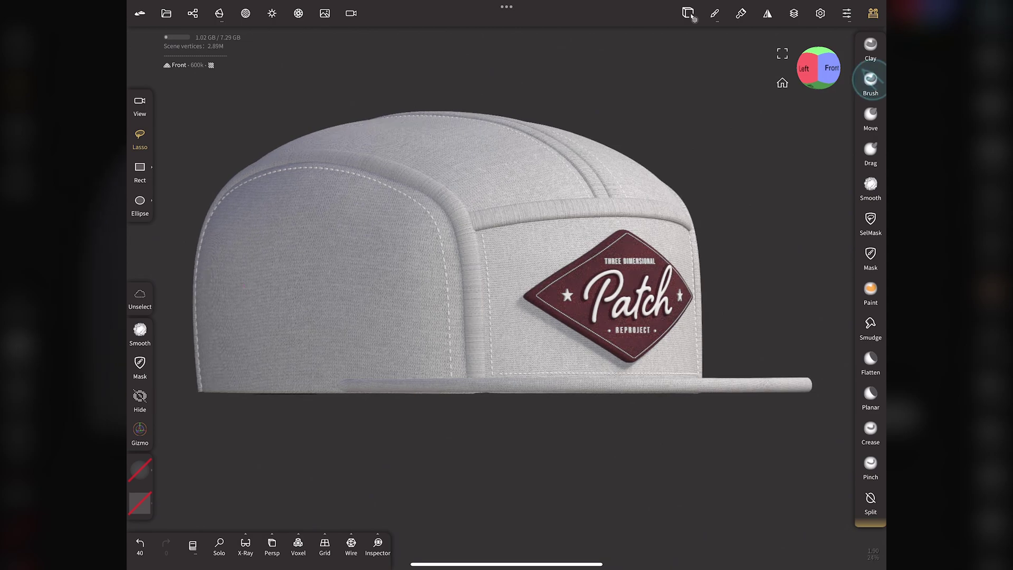
mouse_move(823, 106)
mouse_down()
mouse_move(818, 222)
mouse_move(815, 87)
mouse_move(778, 85)
mouse_move(818, 96)
mouse_up()
click(831, 68)
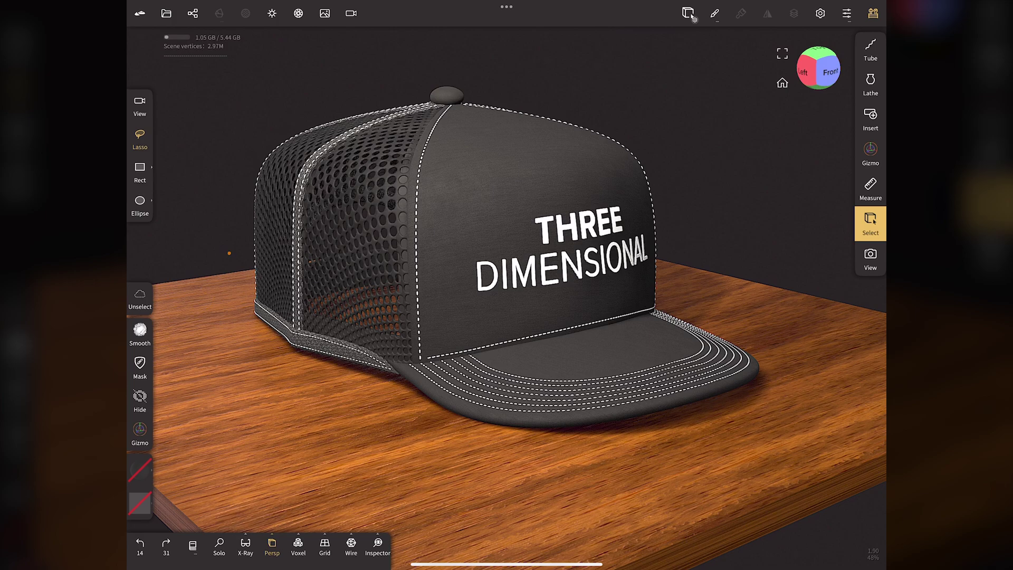
- Select the THREE DIMENSIONAL Design lettering, check its layers, and turn on the Wire display
scroll(342, 221, up, 5)
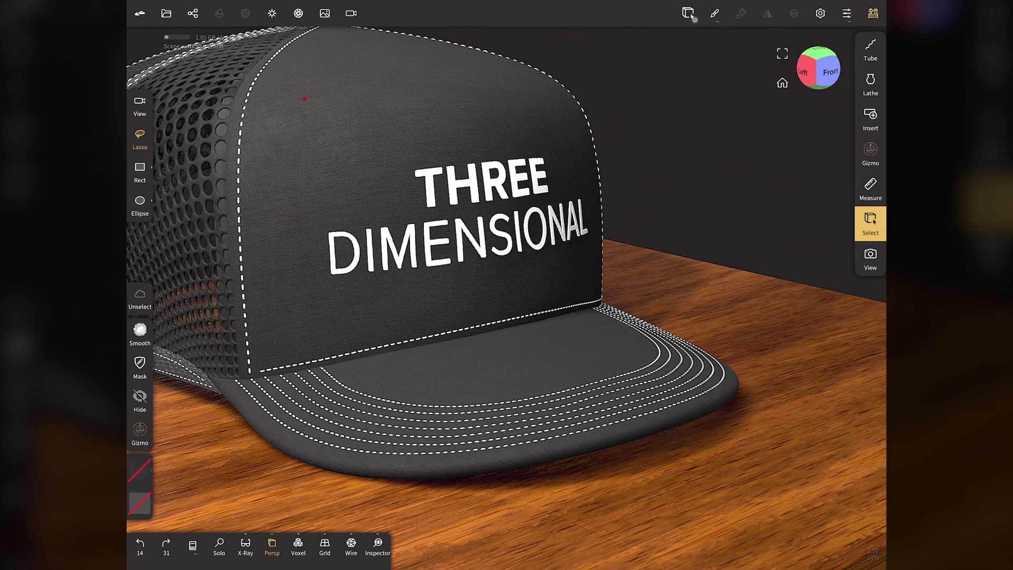
click(499, 184)
click(793, 13)
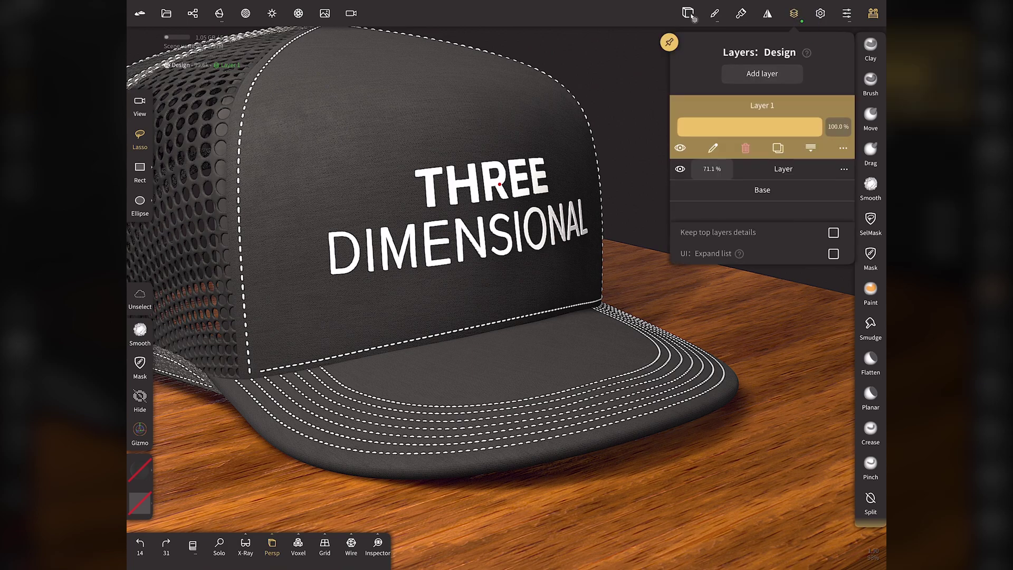
key(Escape)
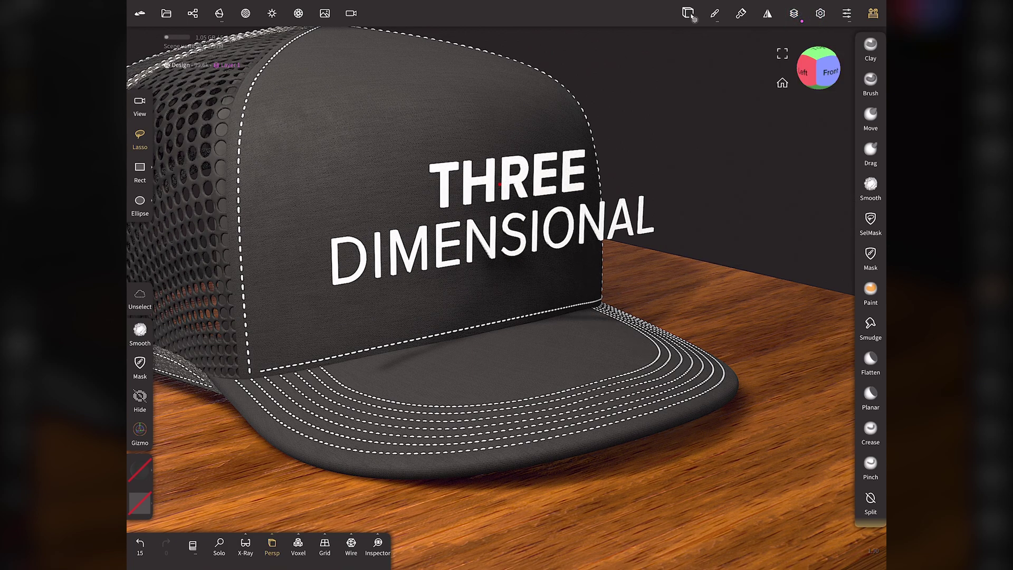
click(351, 547)
- Switch to the SelMask tool and make the white Group lining visible from the Scene list
mouse_move(765, 79)
mouse_down()
mouse_move(816, 132)
mouse_move(816, 151)
mouse_up()
scroll(324, 199, up, 3)
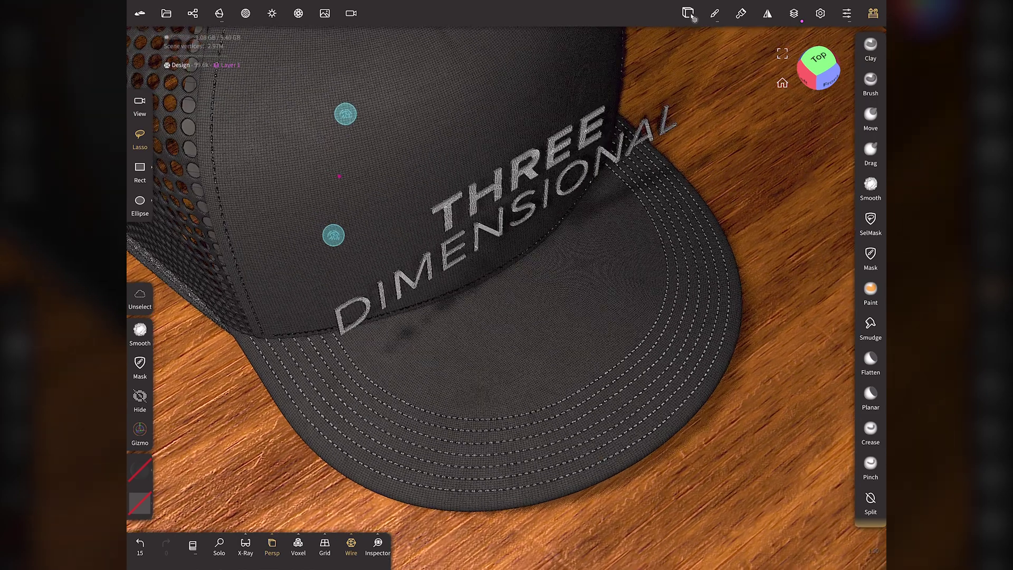
click(873, 13)
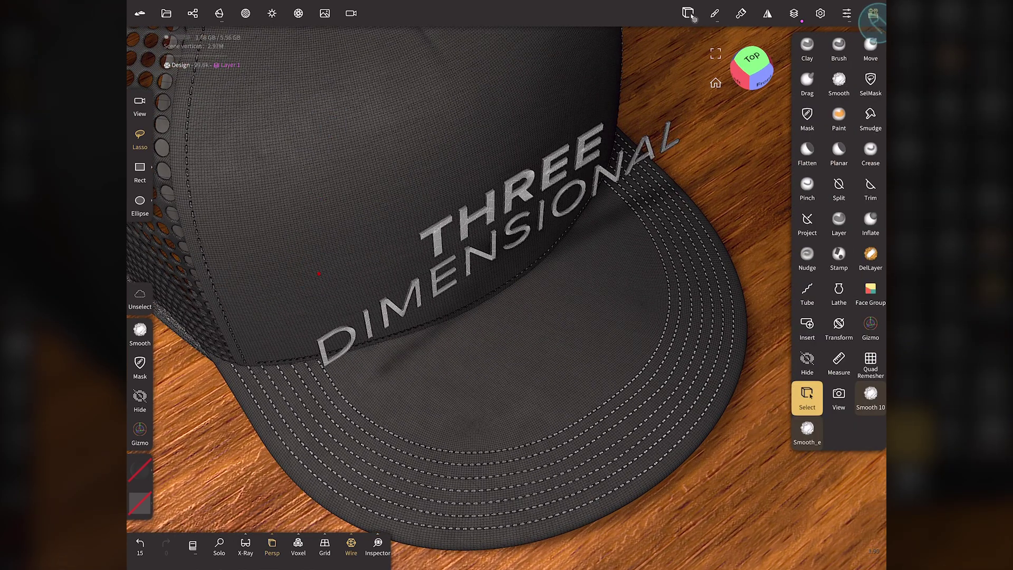
click(871, 82)
click(688, 13)
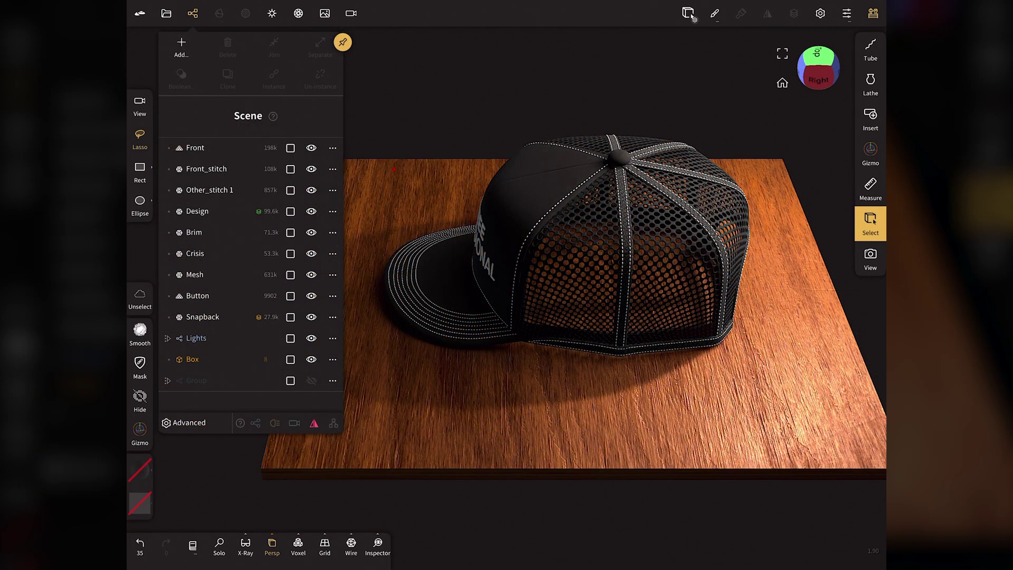
click(311, 380)
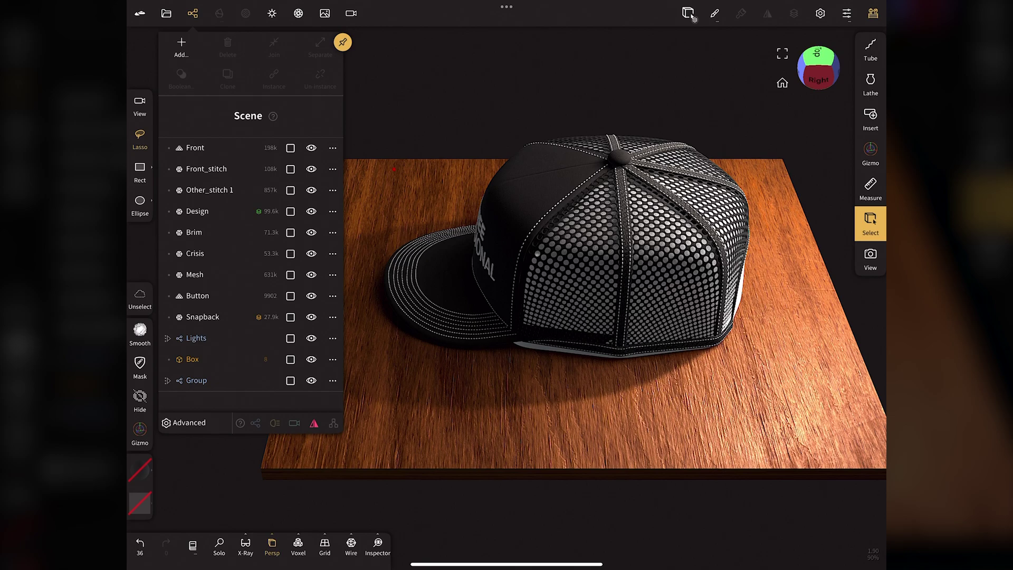
- Hide the Front through Button cap parts and the Group lining, leaving only the Snapback strap visible
drag(312, 148, 311, 296)
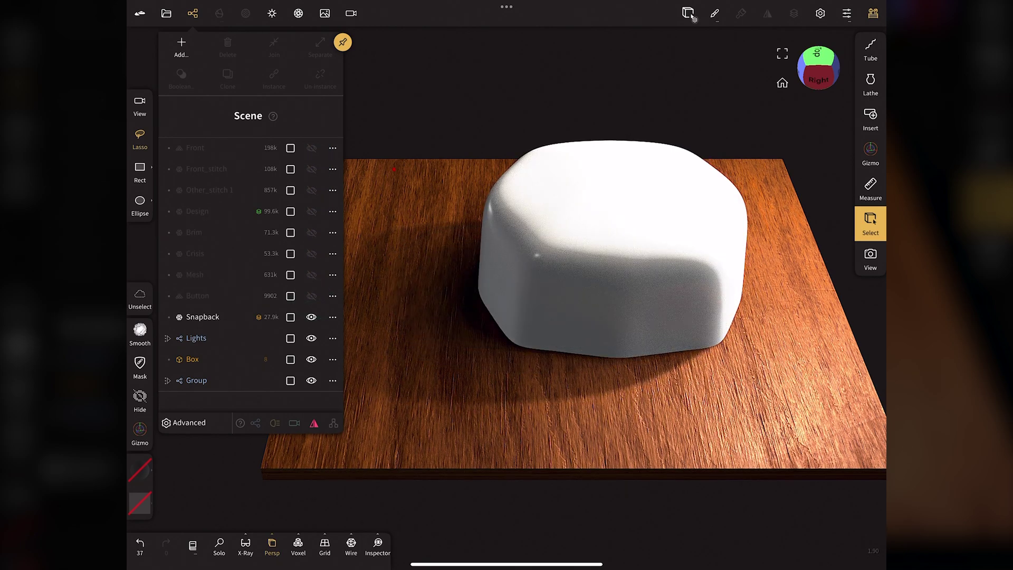
drag(393, 168, 436, 354)
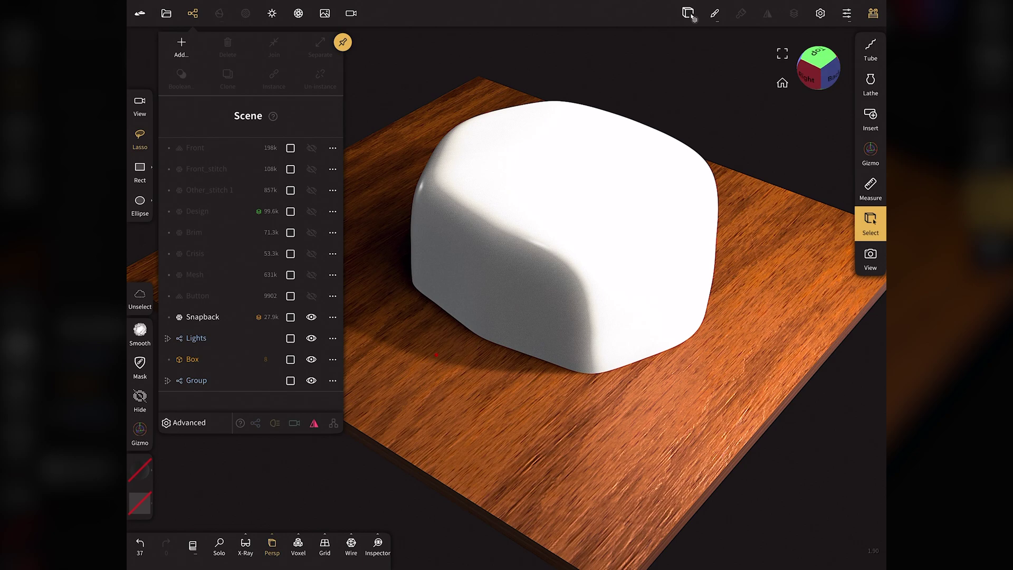
click(311, 380)
click(311, 380)
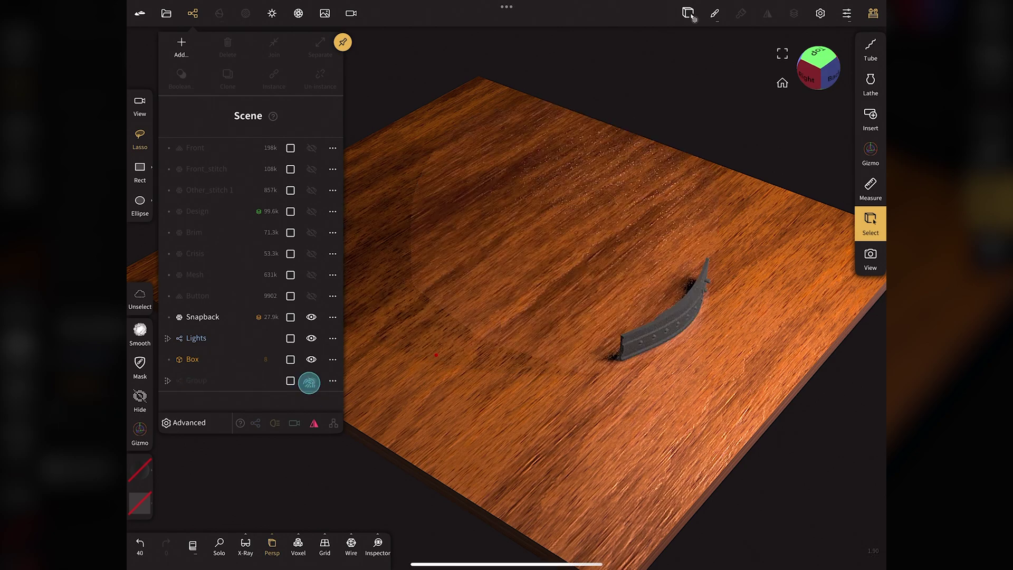